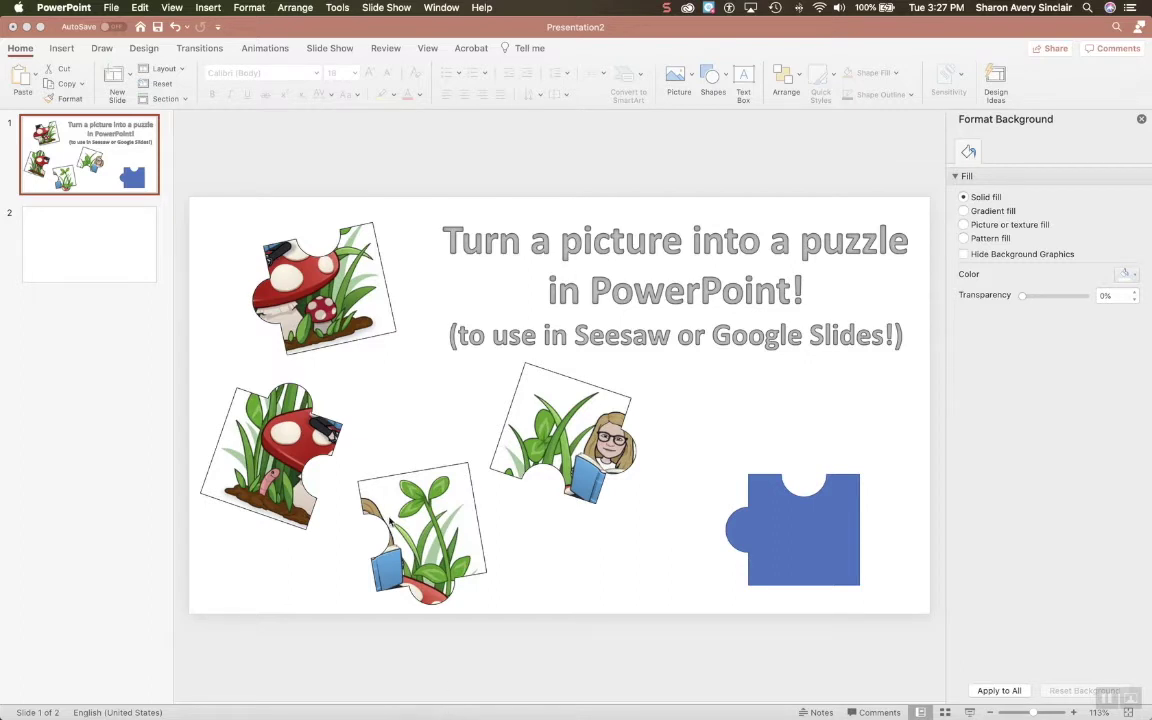
Move the green plant puzzle piece slightly upward on the title slide.
{"action": "left_click", "coordinate": [419, 511]}
{"action": "left_click_drag", "start_coordinate": [419, 511], "coordinate": [418, 483]}
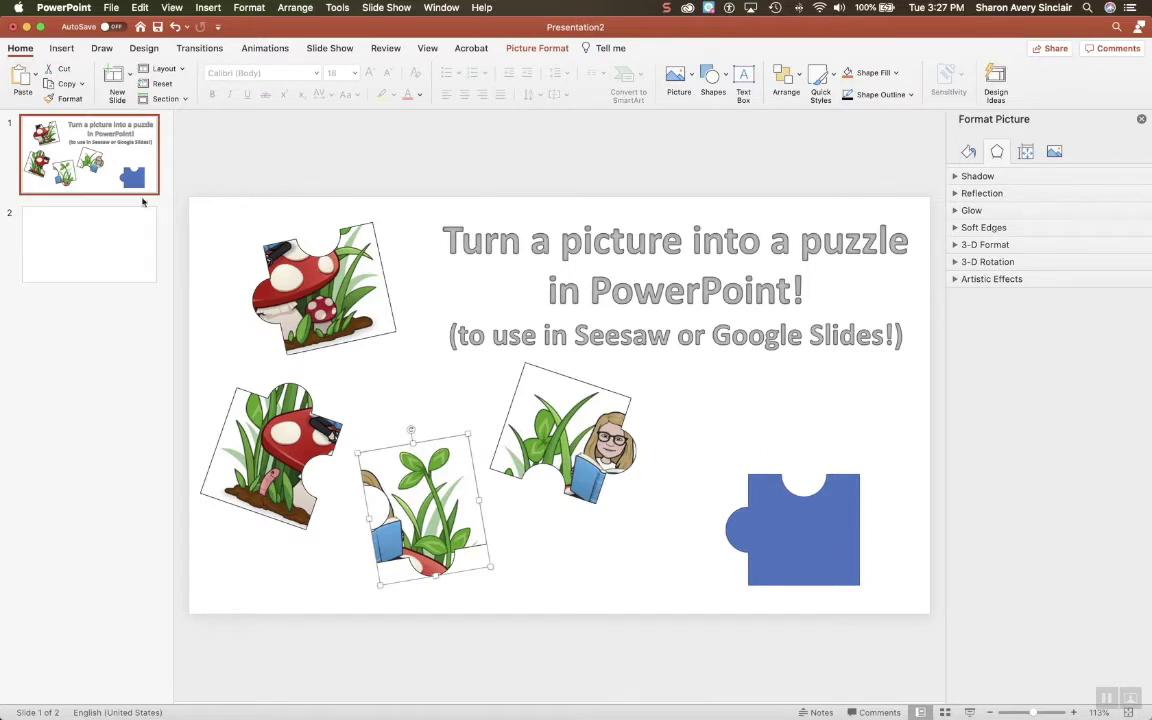
Insert the picture Kiki.jpeg from the Desktop onto the blank second slide.
{"action": "left_click", "coordinate": [101, 244]}
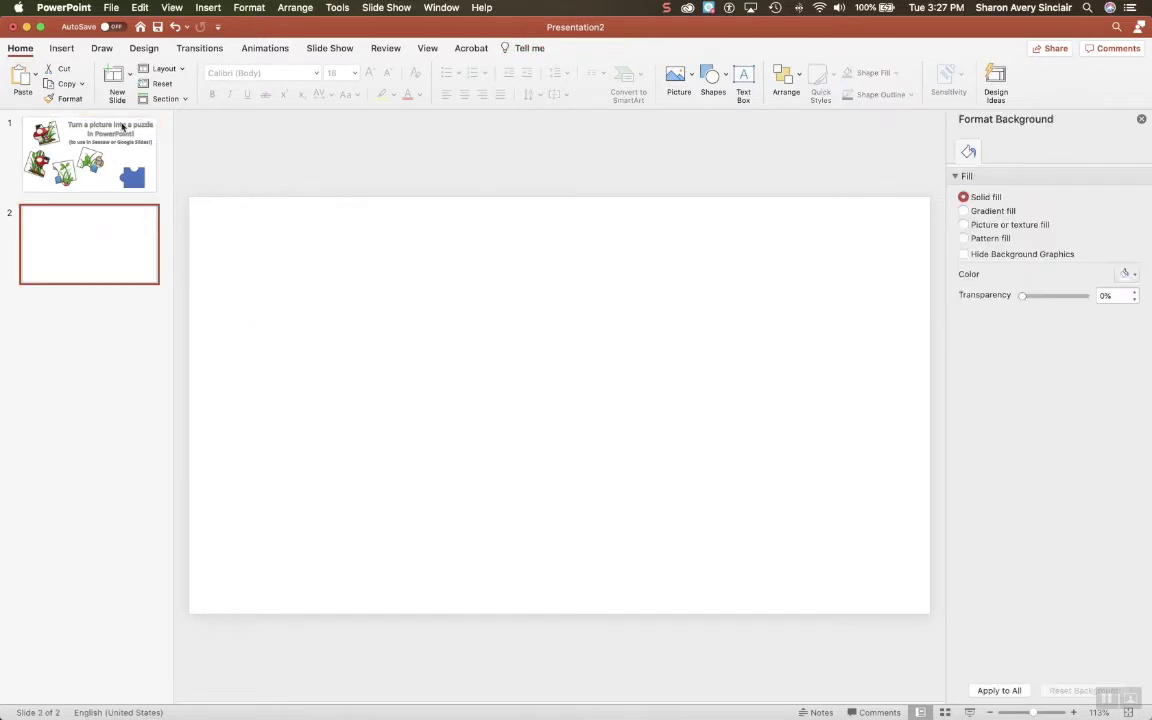
{"action": "left_click", "coordinate": [62, 49]}
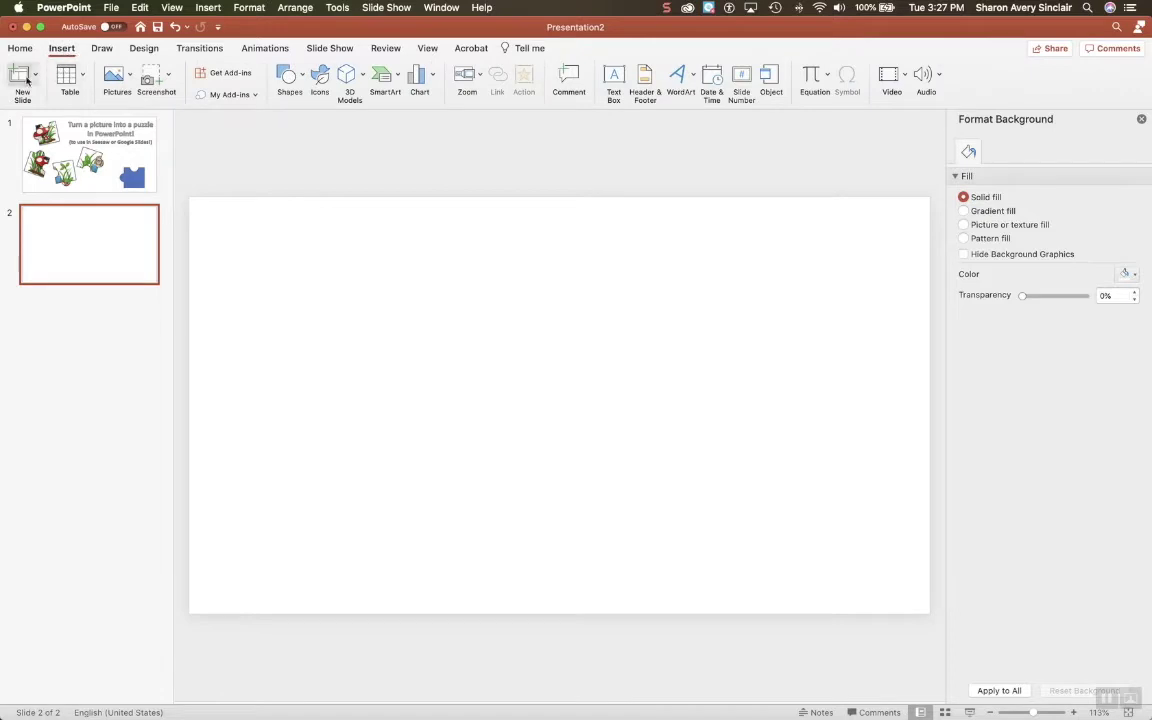
{"action": "left_click", "coordinate": [130, 80]}
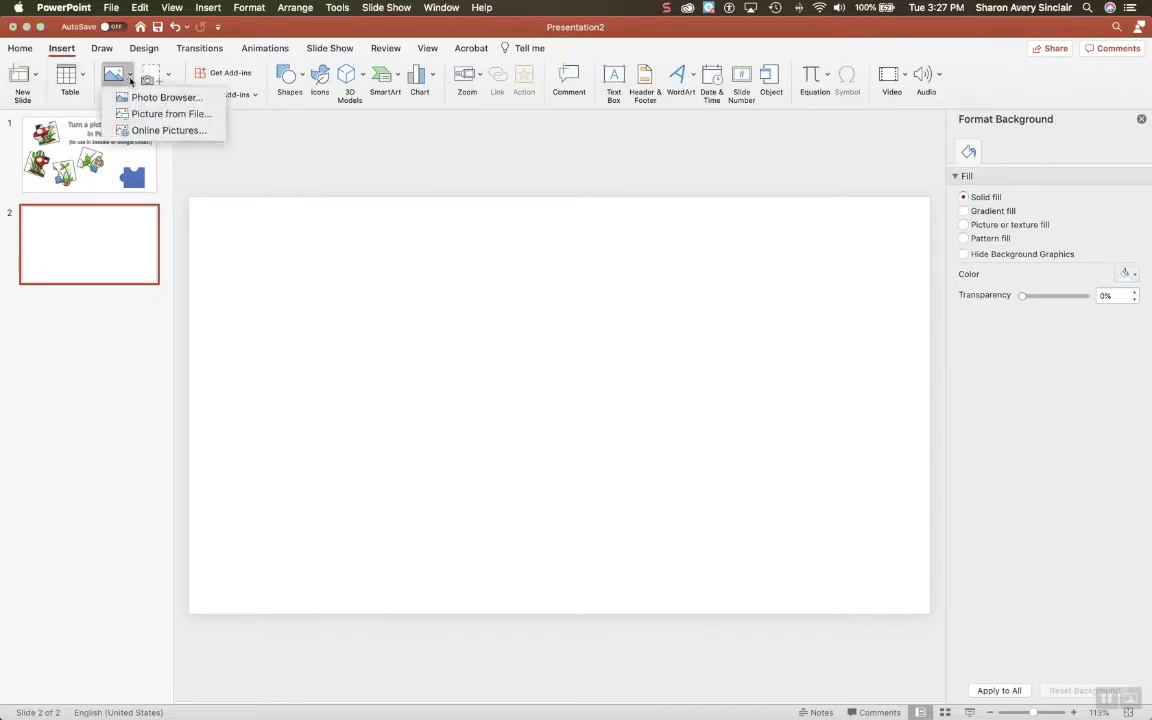
{"action": "left_click", "coordinate": [126, 114]}
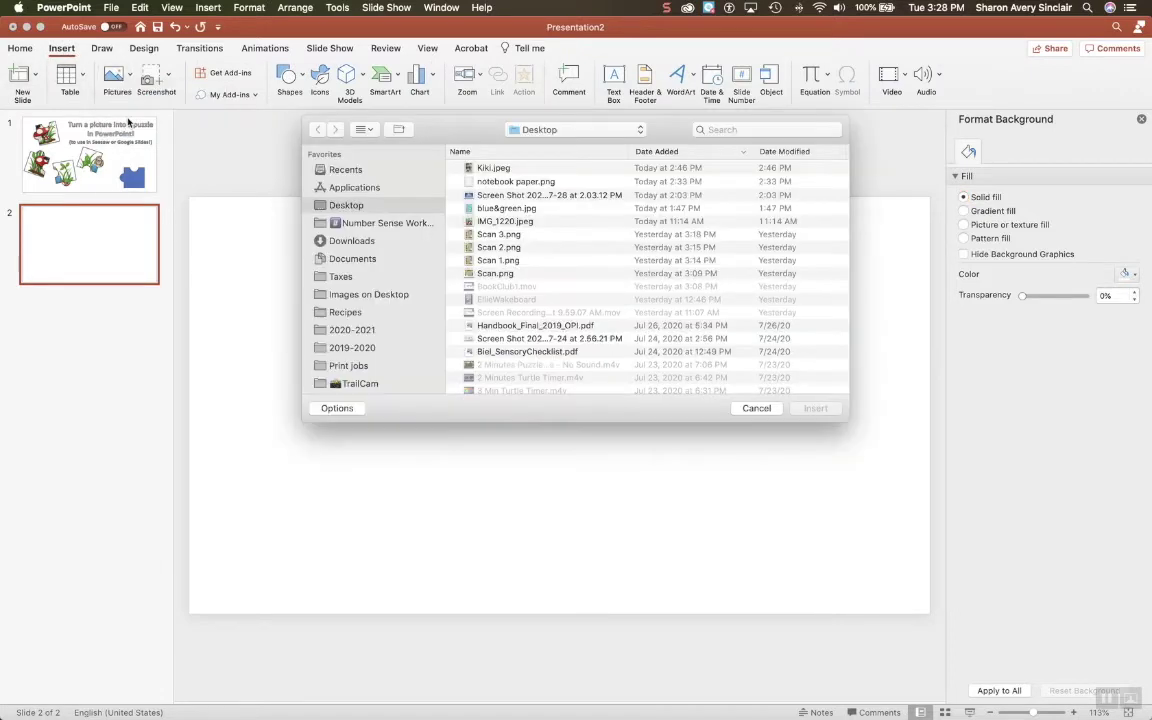
{"action": "double_click", "coordinate": [494, 168]}
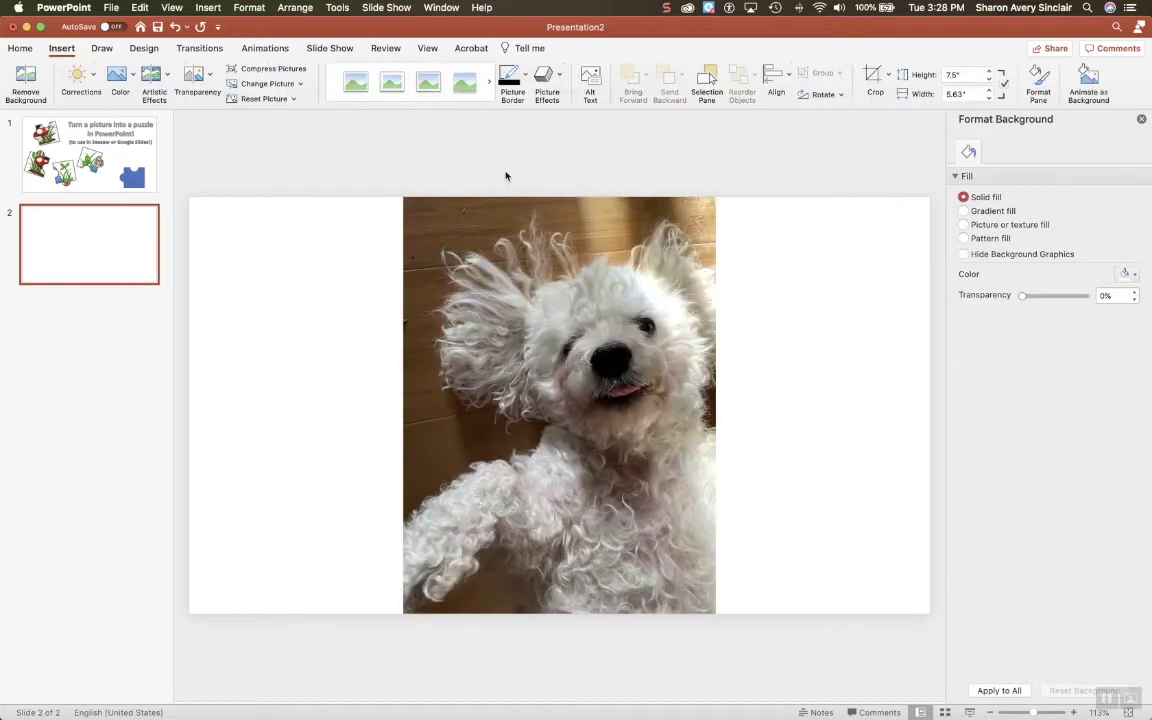
Move the dog photo toward the slide's right side and set its width to 5 inches.
{"action": "left_click_drag", "start_coordinate": [599, 352], "coordinate": [658, 369]}
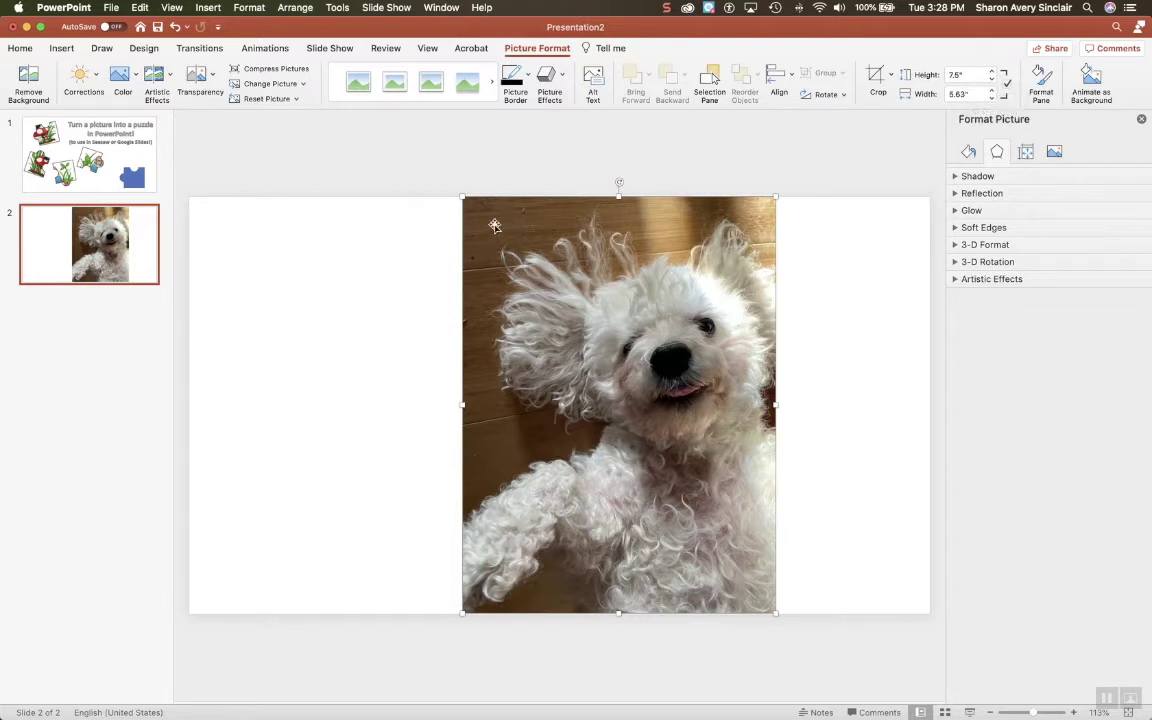
{"action": "left_click", "coordinate": [973, 93]}
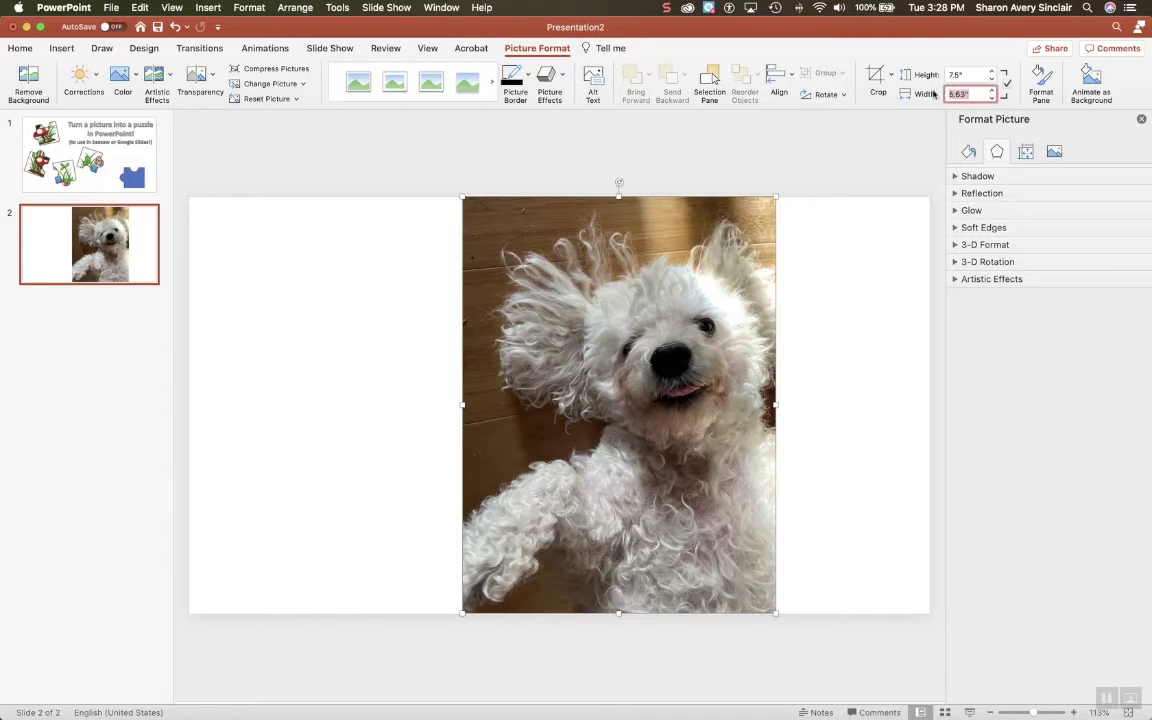
{"action": "type", "text": "6"}
{"action": "key", "text": "Return"}
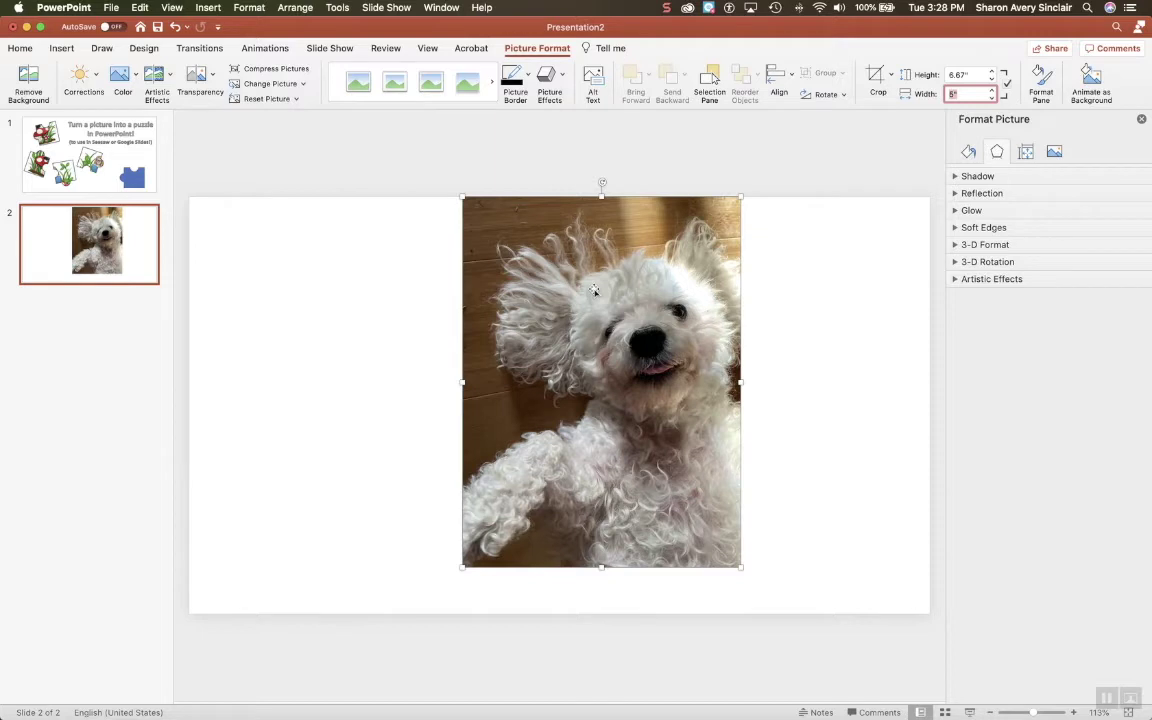
Crop the dog photo to a 1:1 aspect ratio, shifting the image down within the frame, and place it in the slide's upper-right corner.
{"action": "left_click", "coordinate": [891, 76]}
{"action": "mouse_move", "coordinate": [886, 133]}
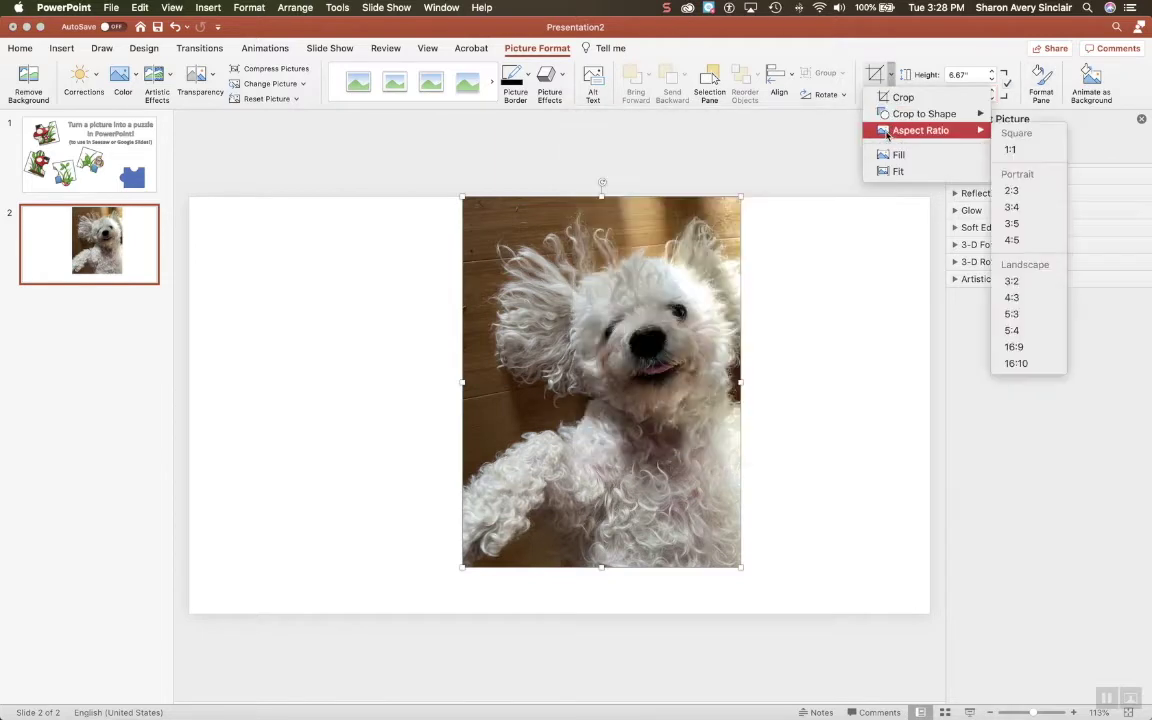
{"action": "left_click", "coordinate": [1028, 149]}
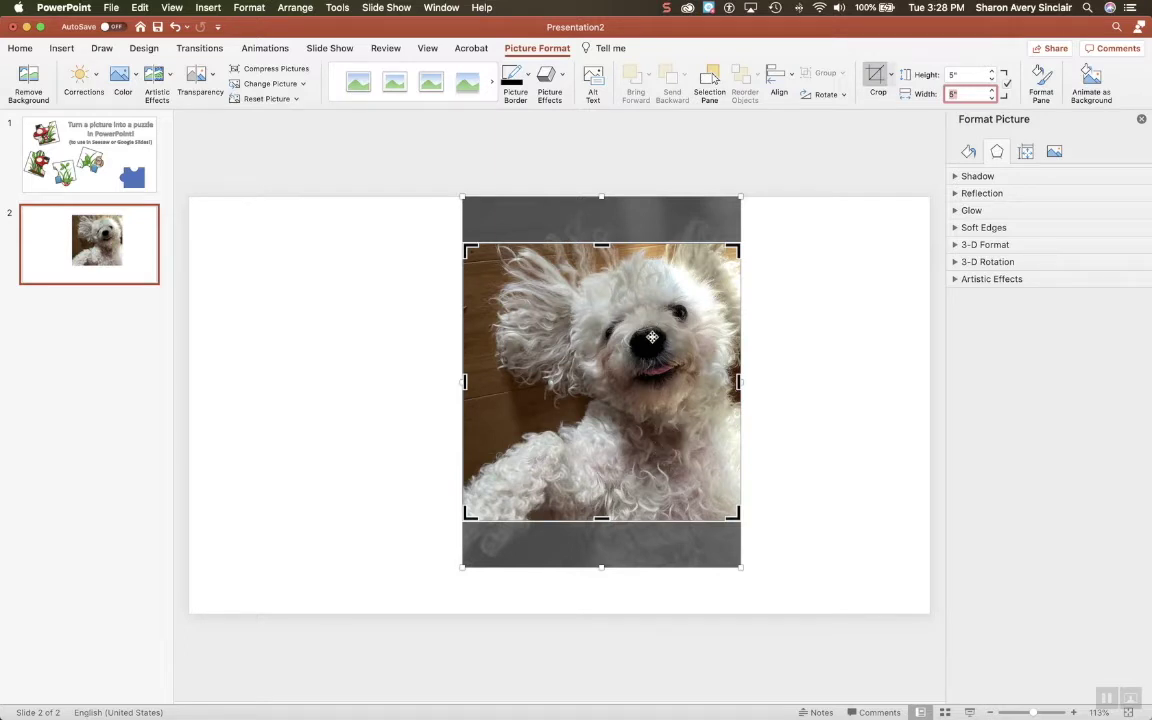
{"action": "left_click_drag", "start_coordinate": [652, 337], "coordinate": [652, 361]}
{"action": "left_click", "coordinate": [836, 319]}
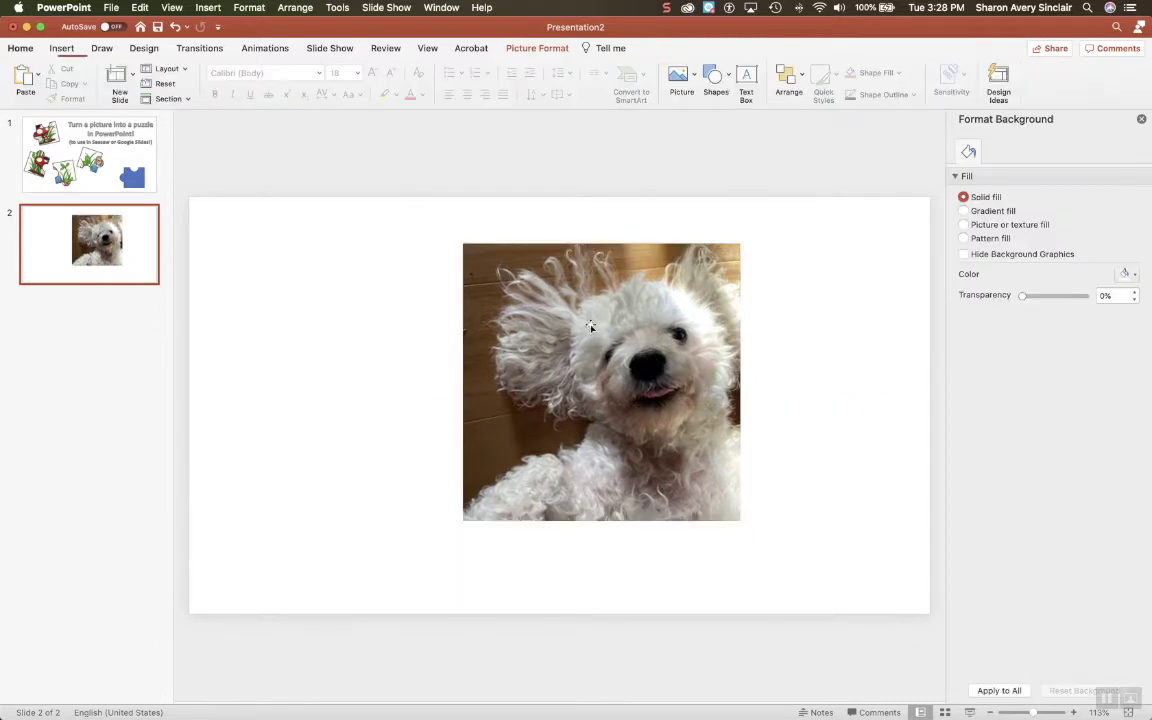
{"action": "left_click_drag", "start_coordinate": [590, 326], "coordinate": [780, 278]}
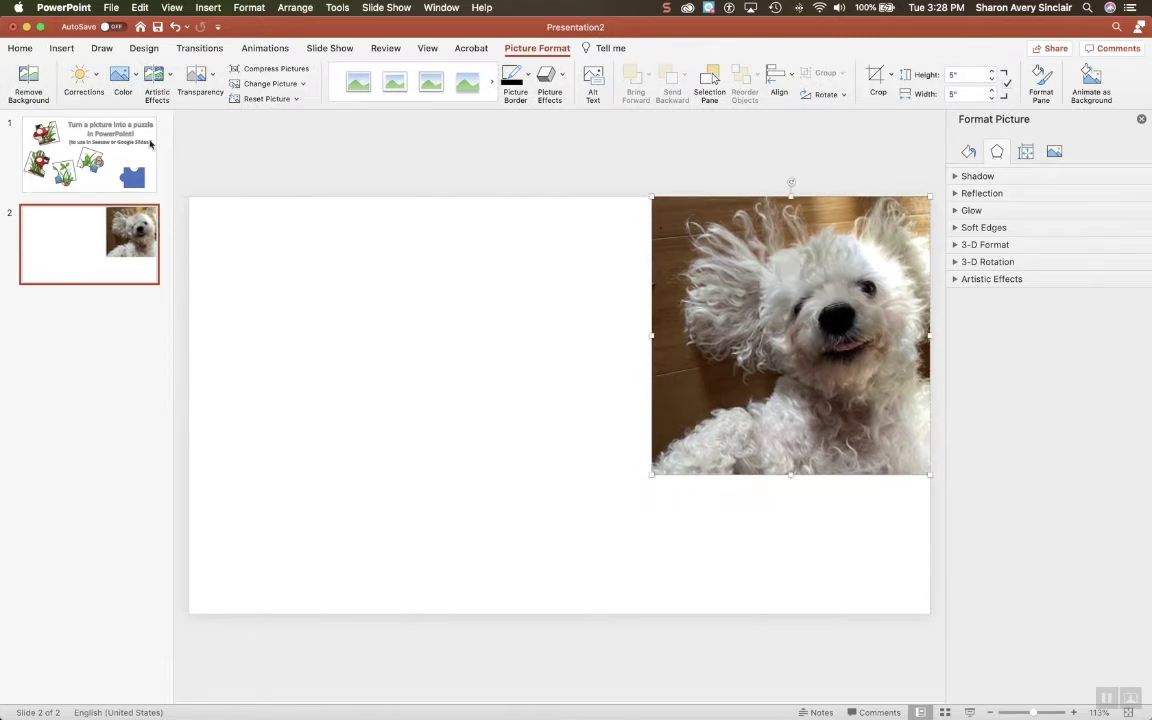
Draw a square about 2.51 inches wide in the slide's empty upper-left area and set its height to 2.5 inches.
{"action": "left_click", "coordinate": [61, 49]}
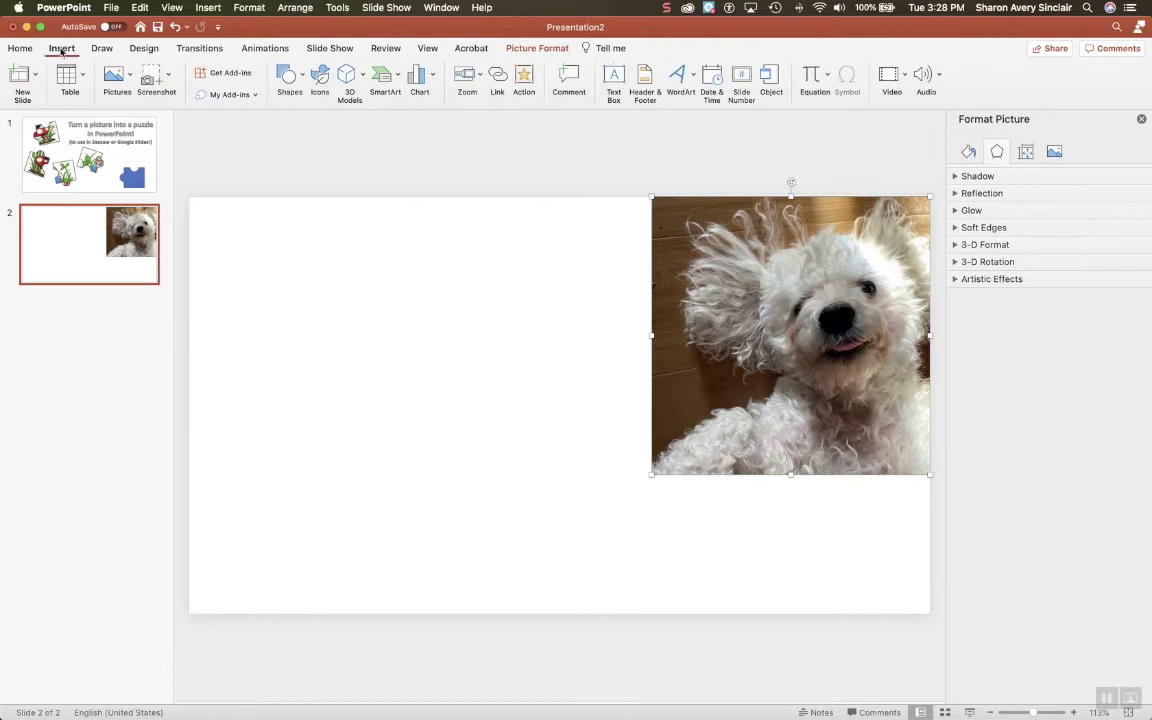
{"action": "left_click", "coordinate": [298, 80]}
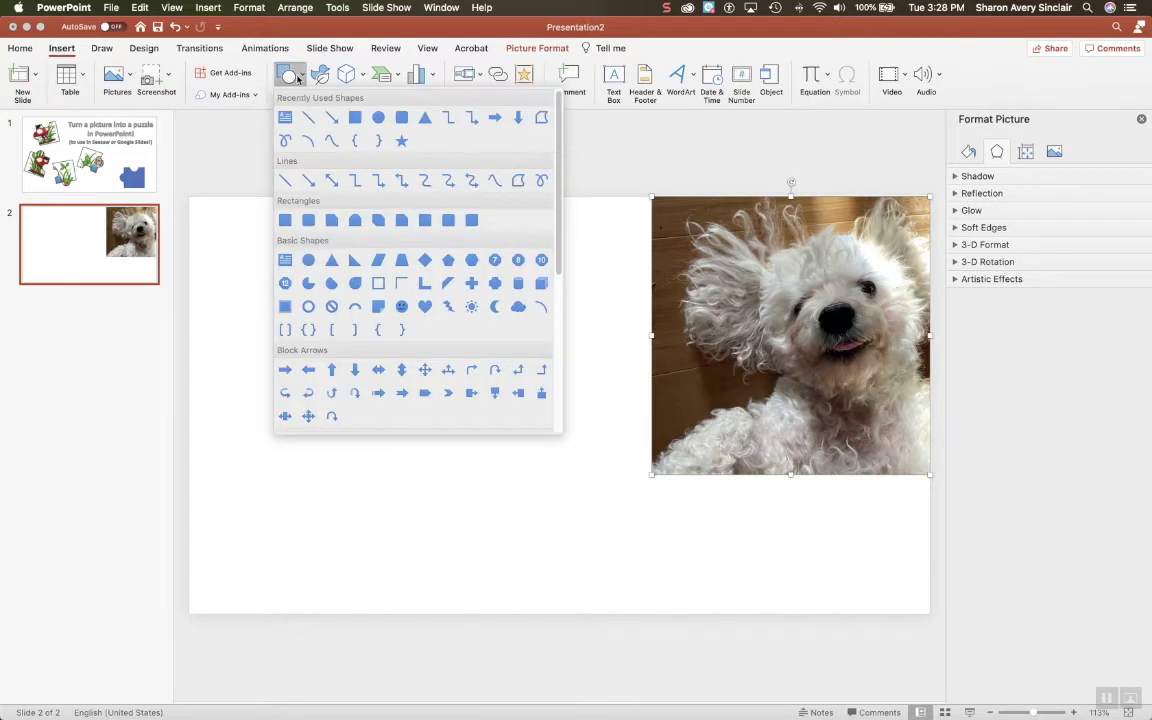
{"action": "left_click", "coordinate": [355, 119]}
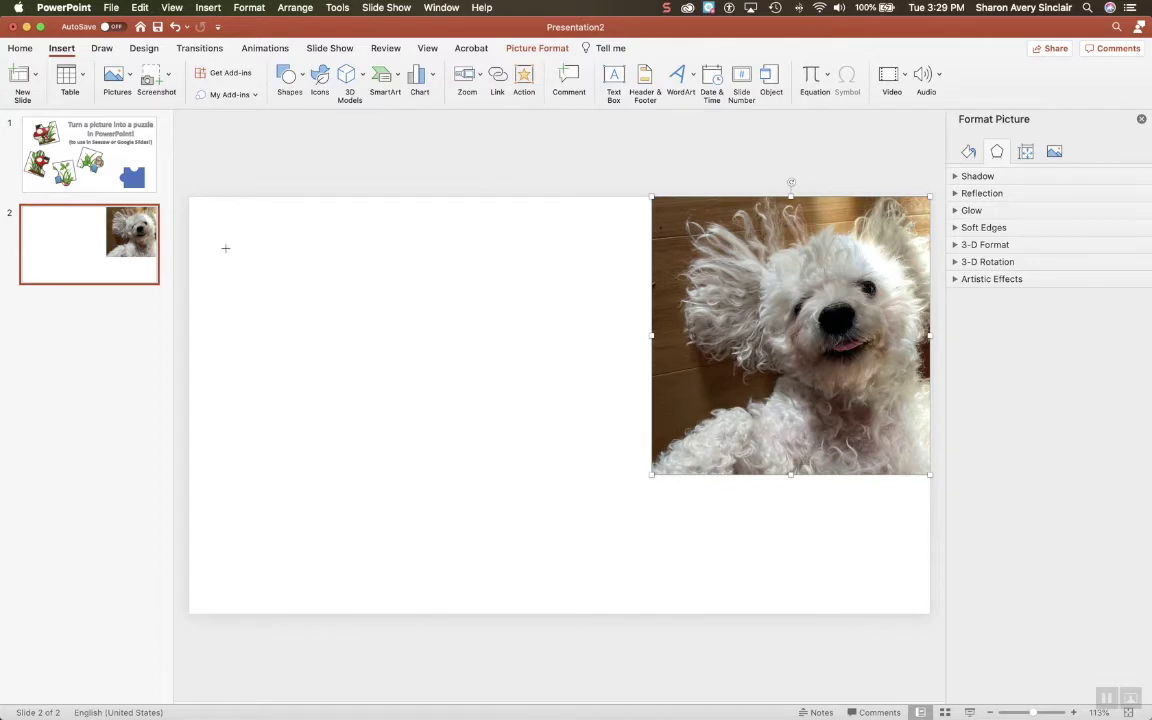
{"action": "left_click_drag", "start_coordinate": [225, 248], "coordinate": [323, 387]}
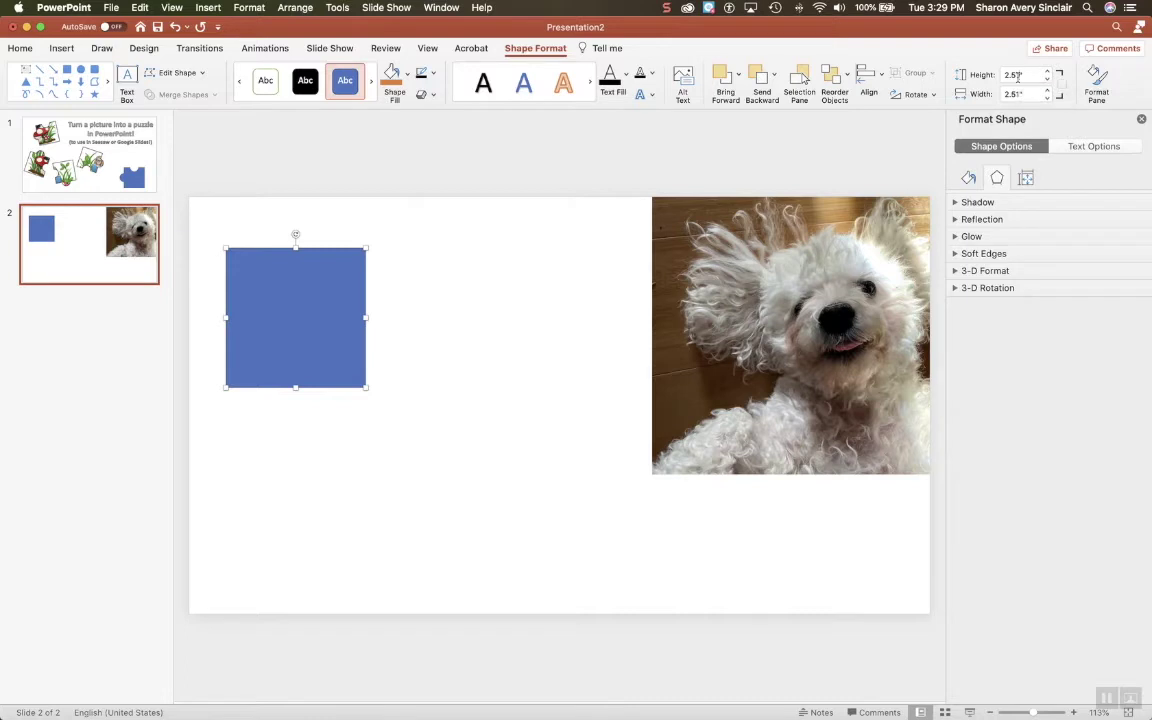
{"action": "left_click", "coordinate": [1018, 76]}
{"action": "left_click_drag", "start_coordinate": [1018, 76], "coordinate": [990, 80]}
{"action": "type", "text": "2"}
{"action": "left_click", "coordinate": [400, 392]}
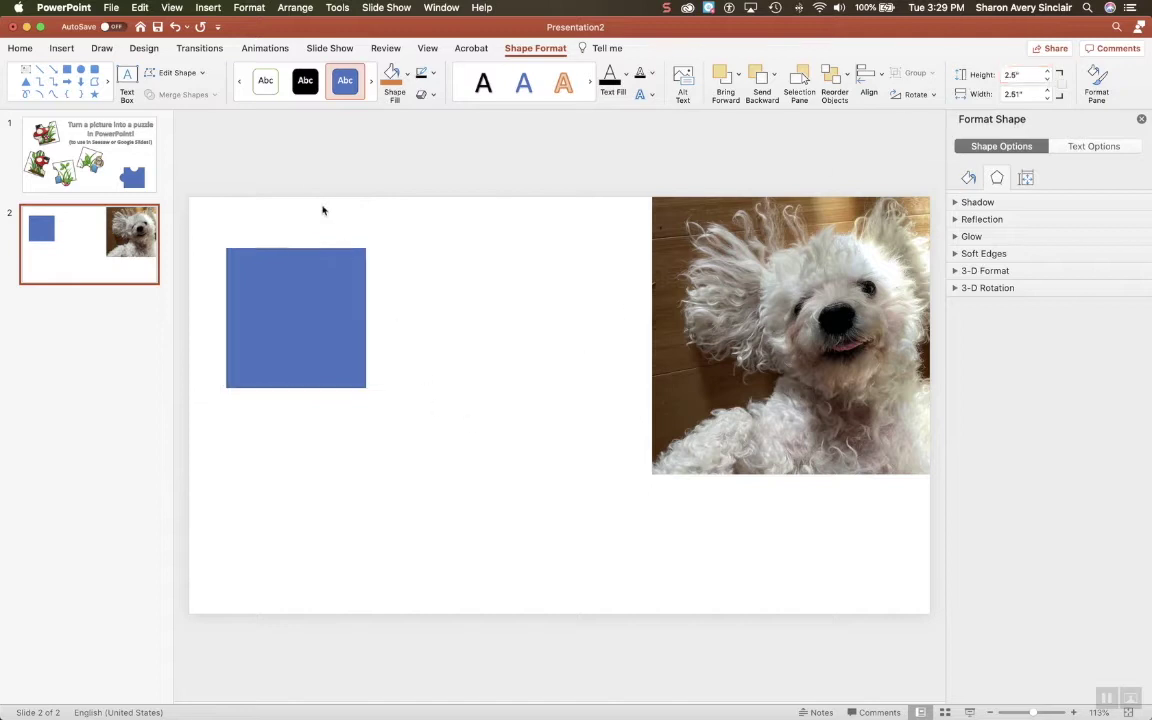
{"action": "left_click", "coordinate": [281, 157]}
Draw a circle about 1.03 inches across and centre it on the square's right edge.
{"action": "left_click", "coordinate": [62, 48]}
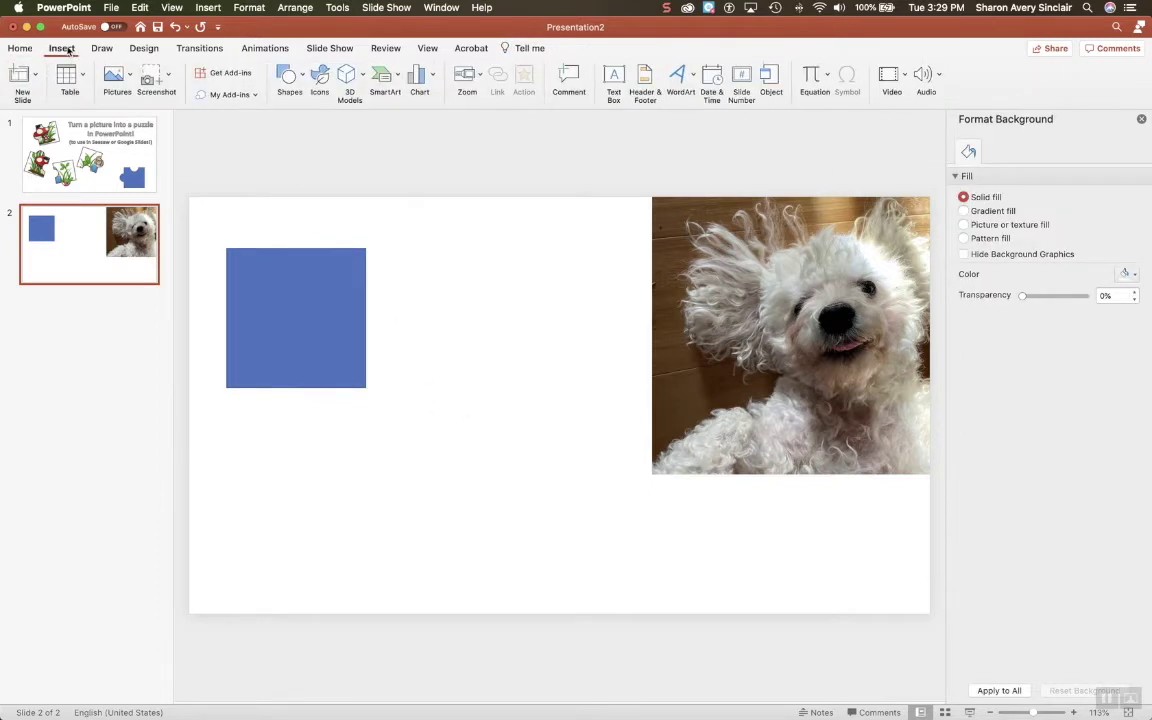
{"action": "left_click", "coordinate": [300, 80]}
{"action": "left_click", "coordinate": [378, 116]}
{"action": "left_click_drag", "start_coordinate": [391, 292], "coordinate": [367, 315]}
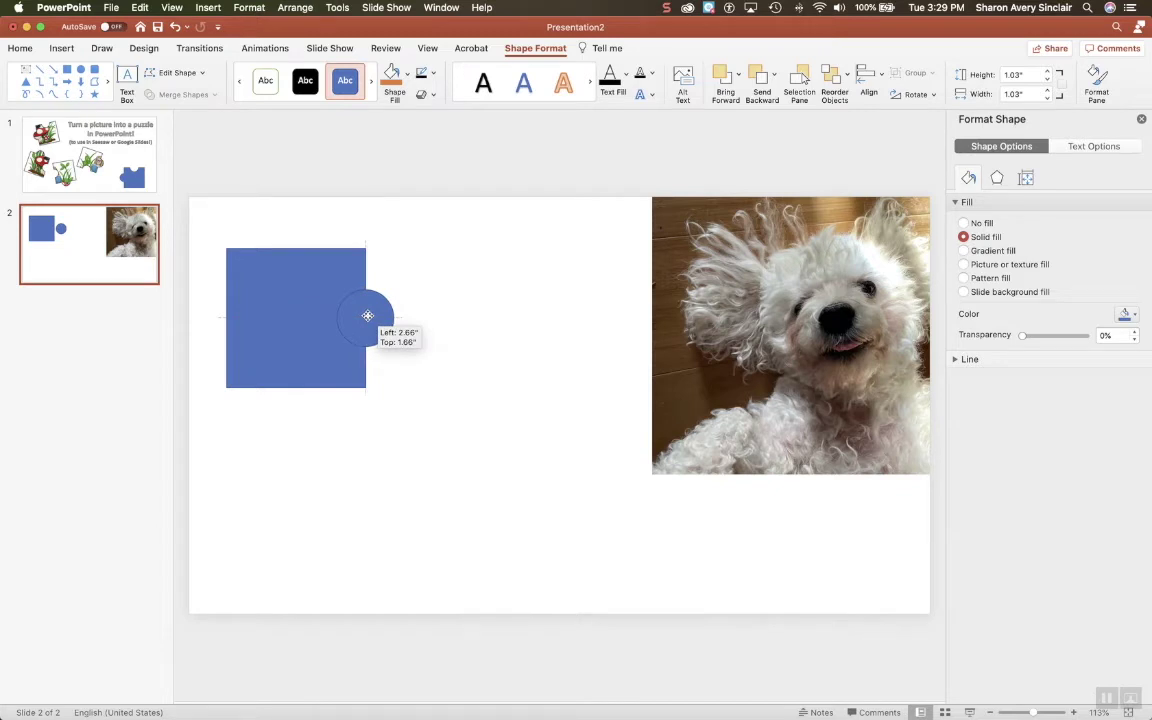
{"action": "left_click_drag", "start_coordinate": [367, 315], "coordinate": [367, 315]}
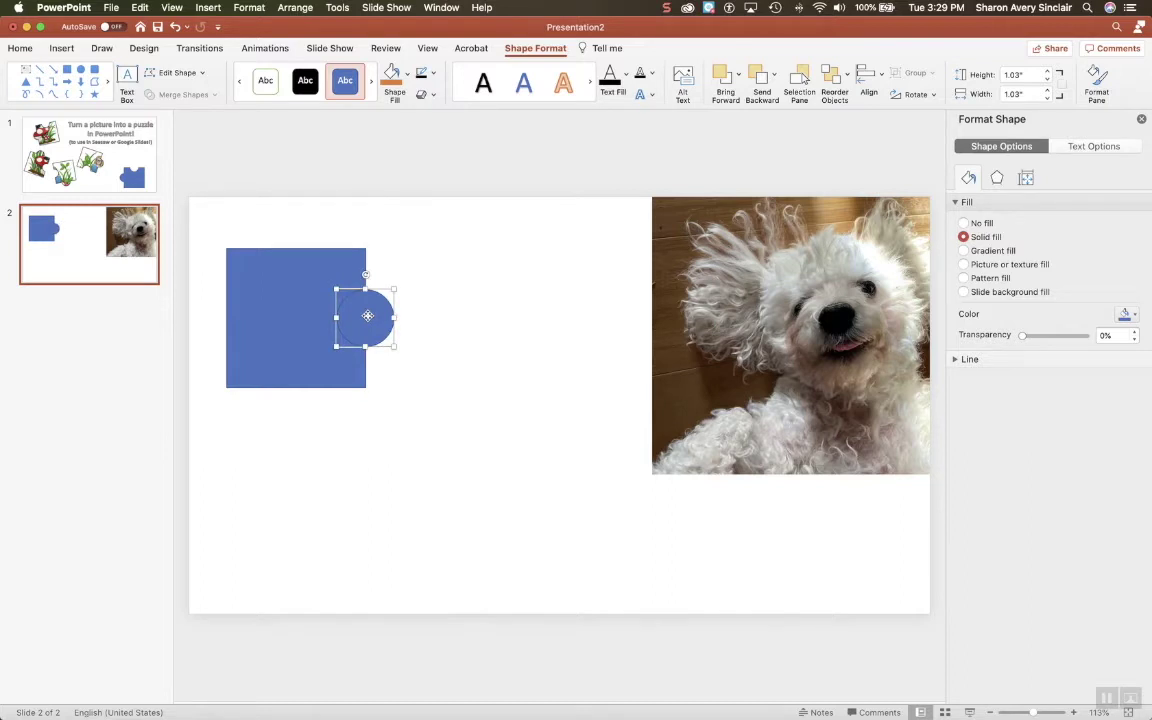
Duplicate the circle and centre the copy on the square's top edge.
{"action": "key", "text": "Right"}
{"action": "key", "text": "Down"}
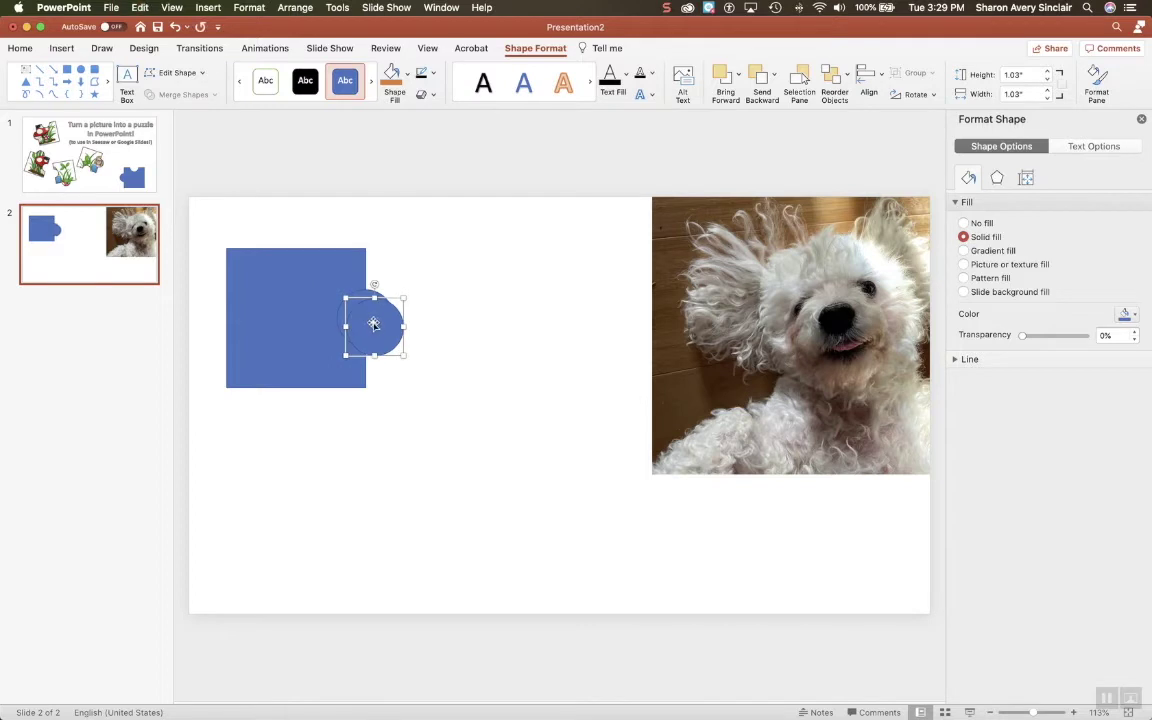
{"action": "left_click_drag", "start_coordinate": [374, 323], "coordinate": [298, 242]}
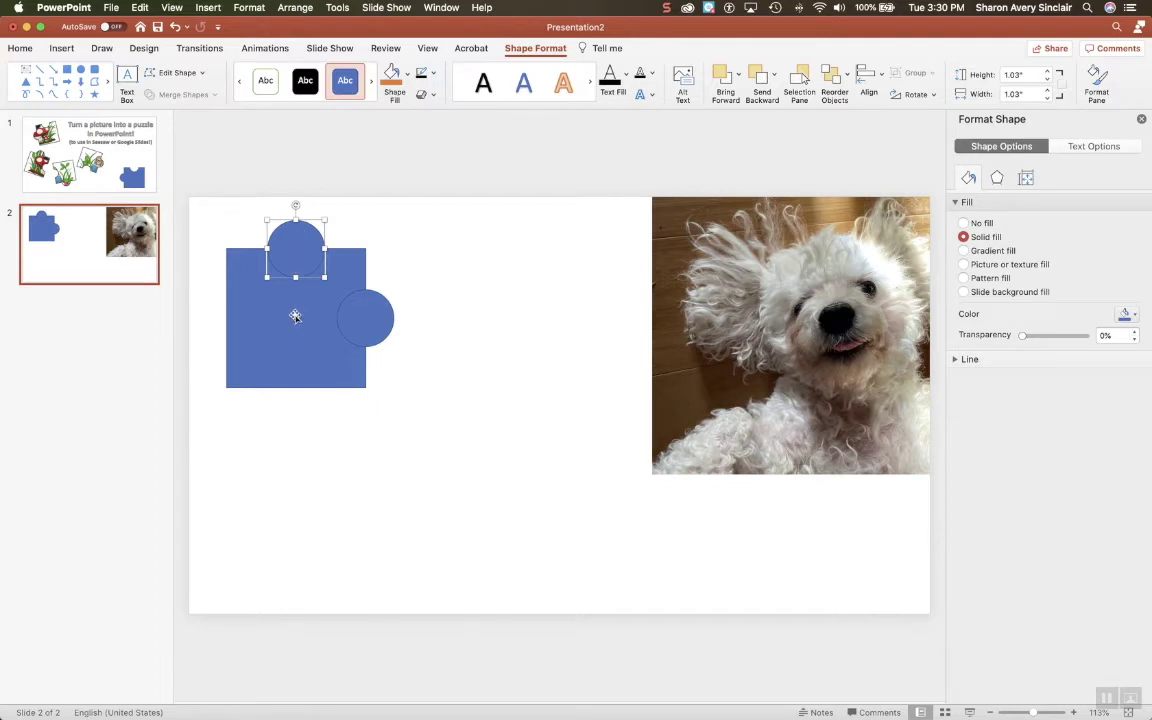
Merge the top circle and the square with Union to form the puzzle piece's tab.
{"action": "left_click", "coordinate": [295, 316], "text": "shift"}
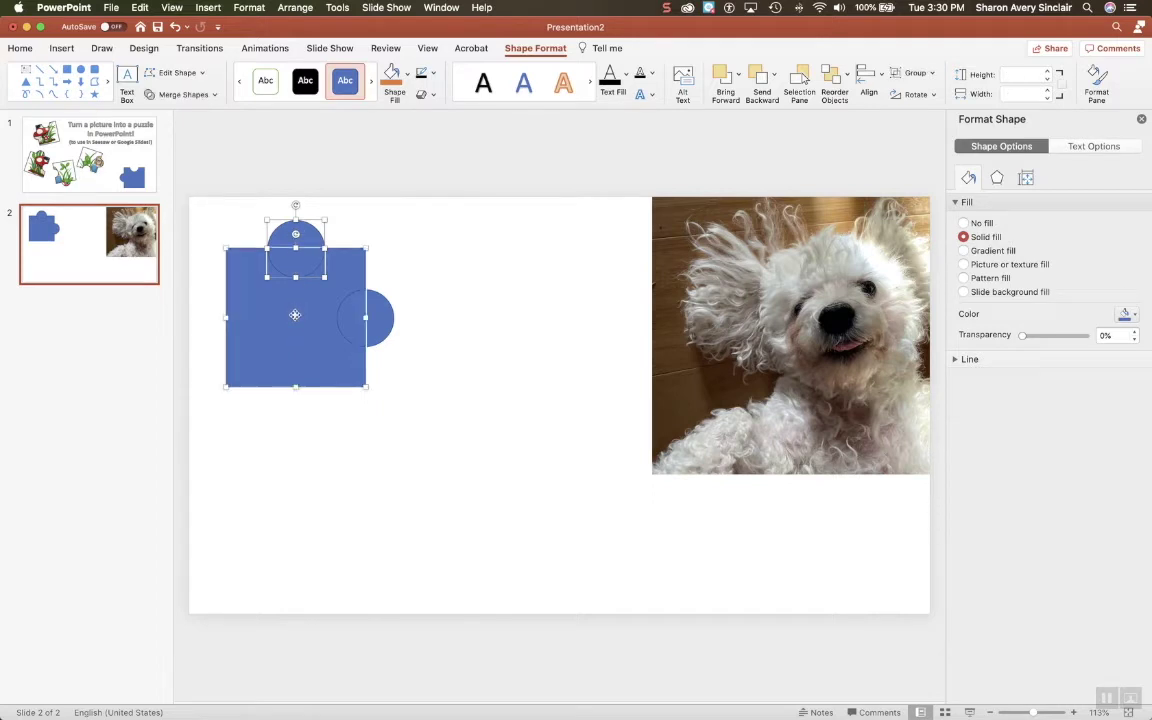
{"action": "left_click", "coordinate": [215, 95]}
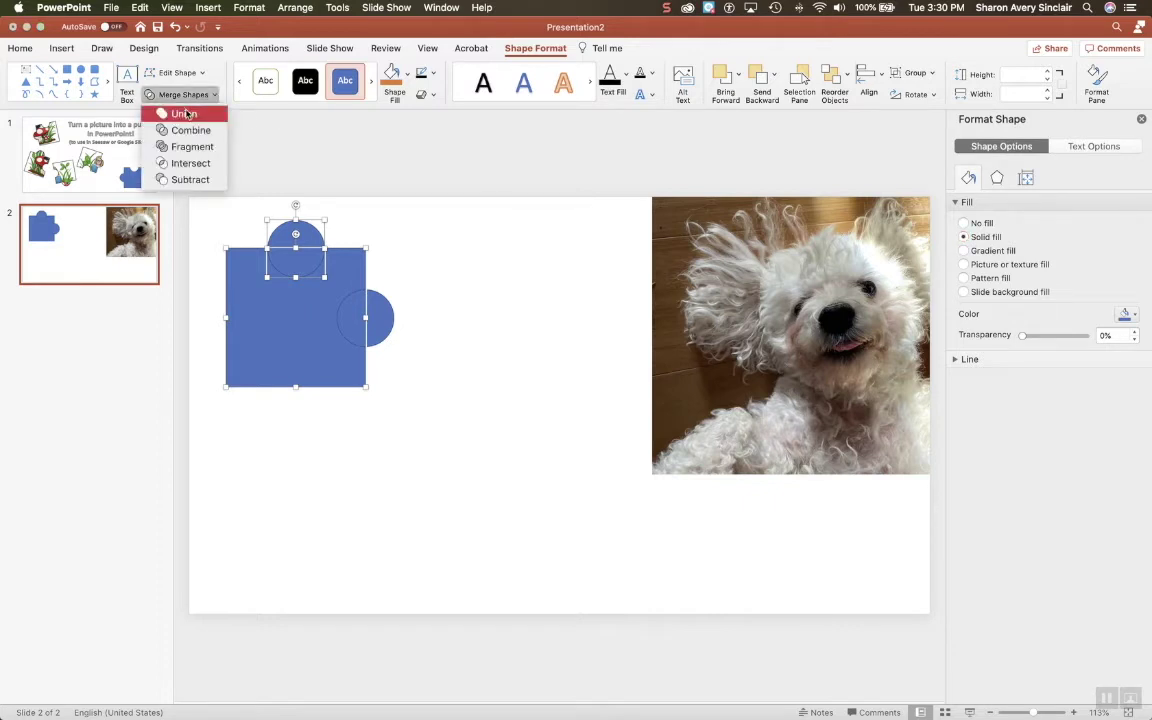
{"action": "left_click", "coordinate": [185, 114]}
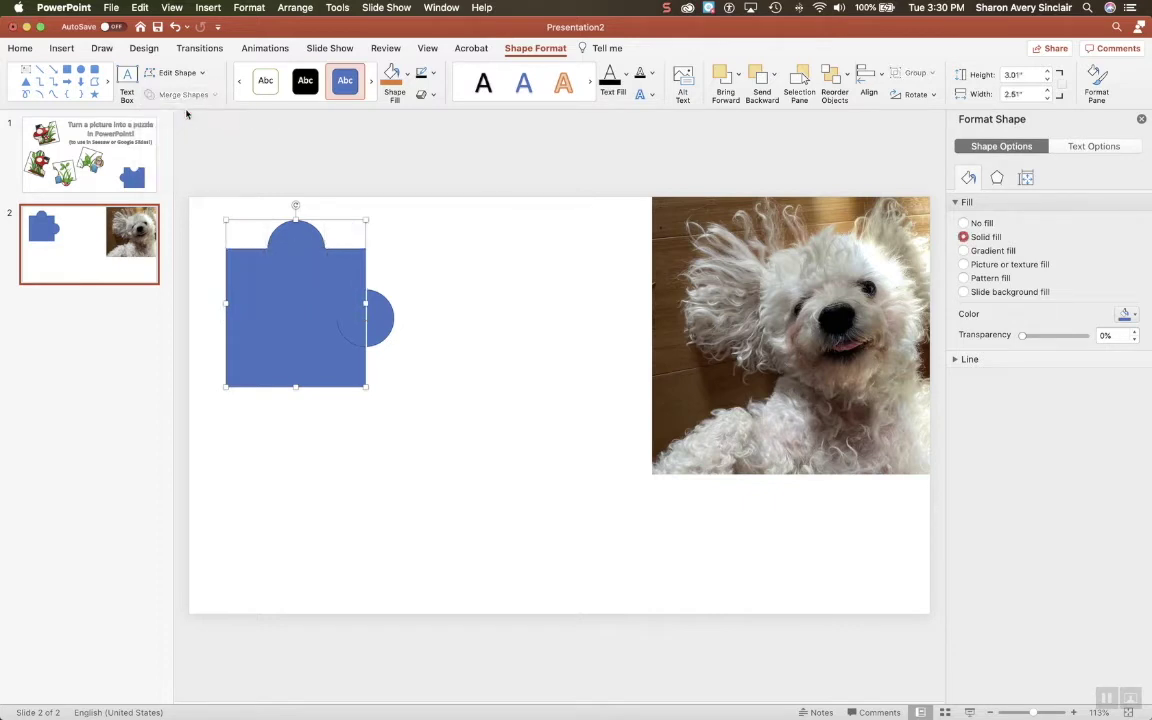
Subtract the right-hand circle from the merged shape to cut the puzzle piece's notch.
{"action": "left_click", "coordinate": [381, 318], "text": "shift"}
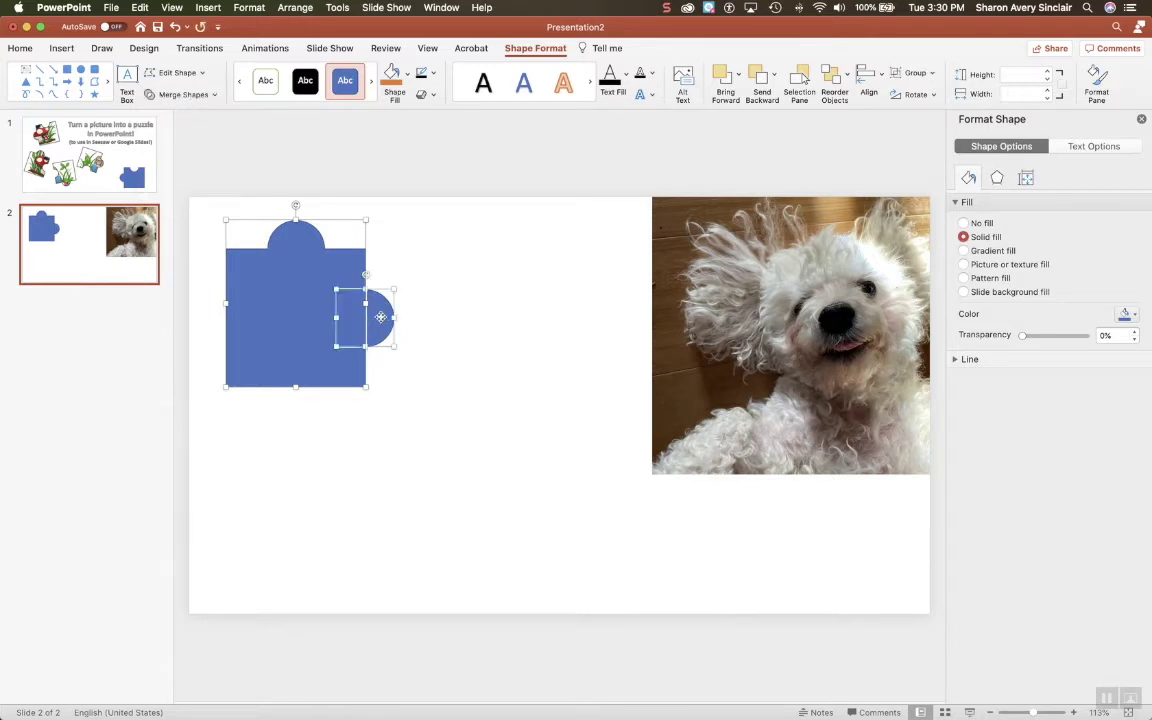
{"action": "left_click", "coordinate": [213, 97]}
{"action": "left_click", "coordinate": [190, 180]}
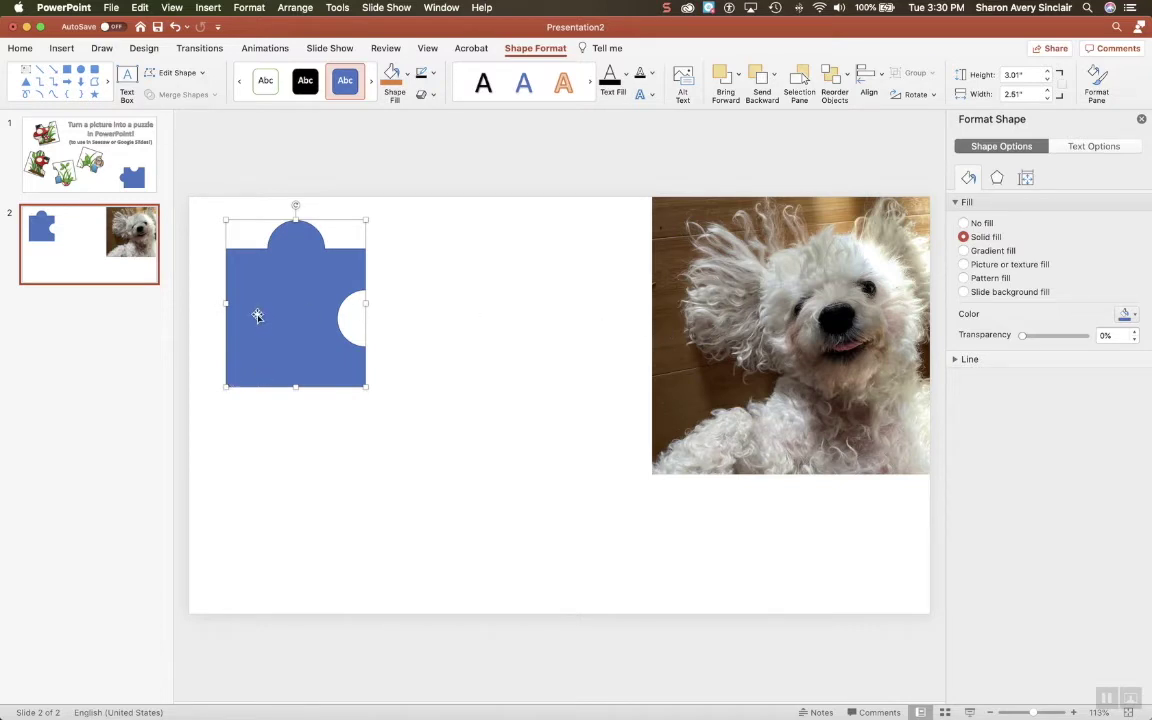
Duplicate the puzzle piece to make a set of four identical pieces.
{"action": "key", "text": "super+d"}
{"action": "key", "text": "super+d"}
{"action": "key", "text": "super+d"}
{"action": "key", "text": "super+d"}
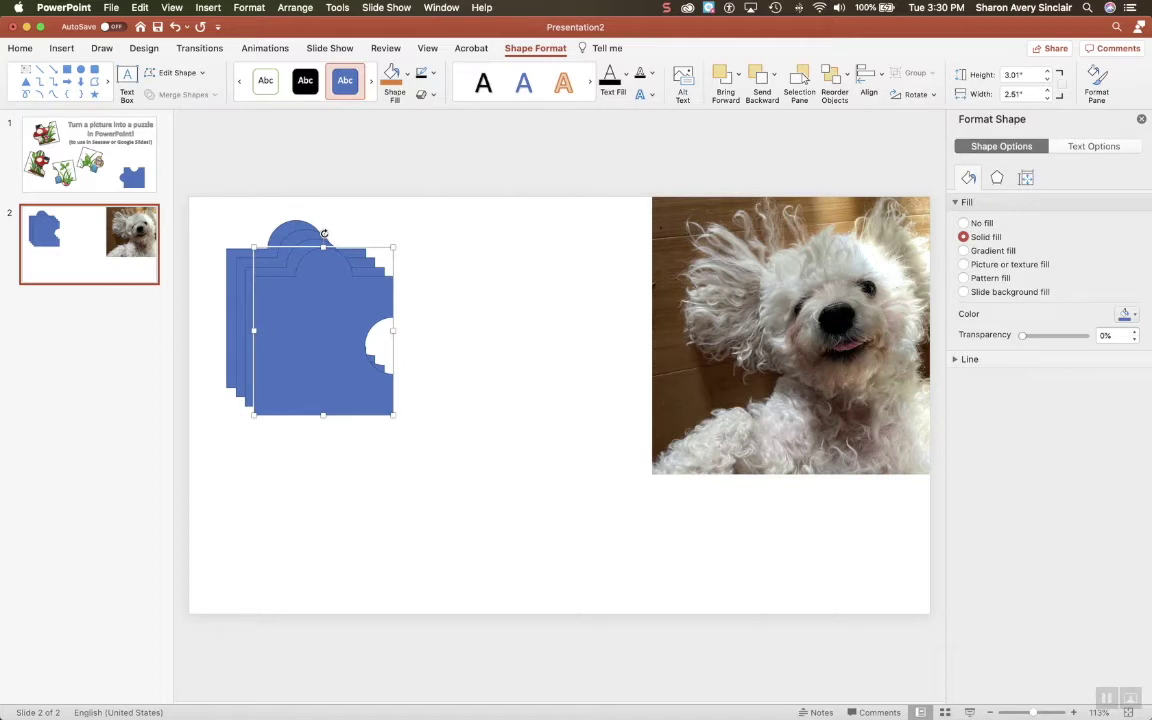
Place one copy rotated 90° clockwise beside the stack and another rotated 180° beneath that copy.
{"action": "left_click_drag", "start_coordinate": [324, 233], "coordinate": [571, 278]}
{"action": "left_click", "coordinate": [258, 322]}
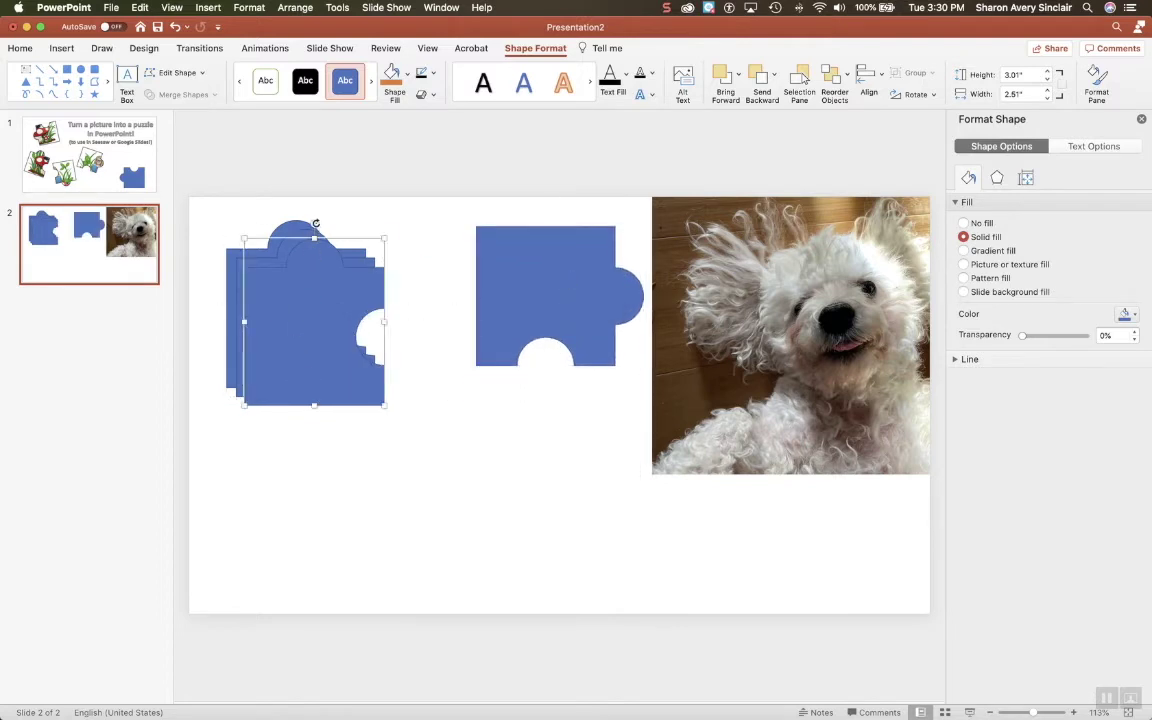
{"action": "left_click_drag", "start_coordinate": [315, 223], "coordinate": [297, 486]}
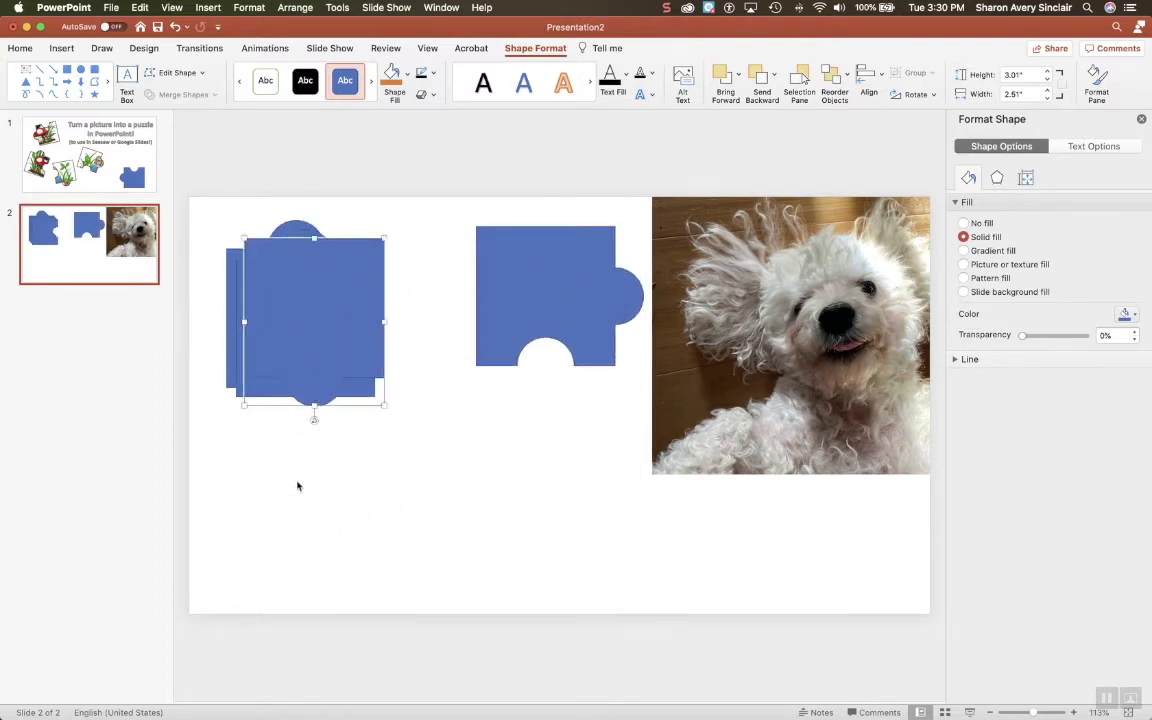
{"action": "left_click_drag", "start_coordinate": [324, 301], "coordinate": [531, 480]}
Rotate the remaining duplicate 90° counterclockwise and place it below the original puzzle piece.
{"action": "left_click", "coordinate": [304, 299]}
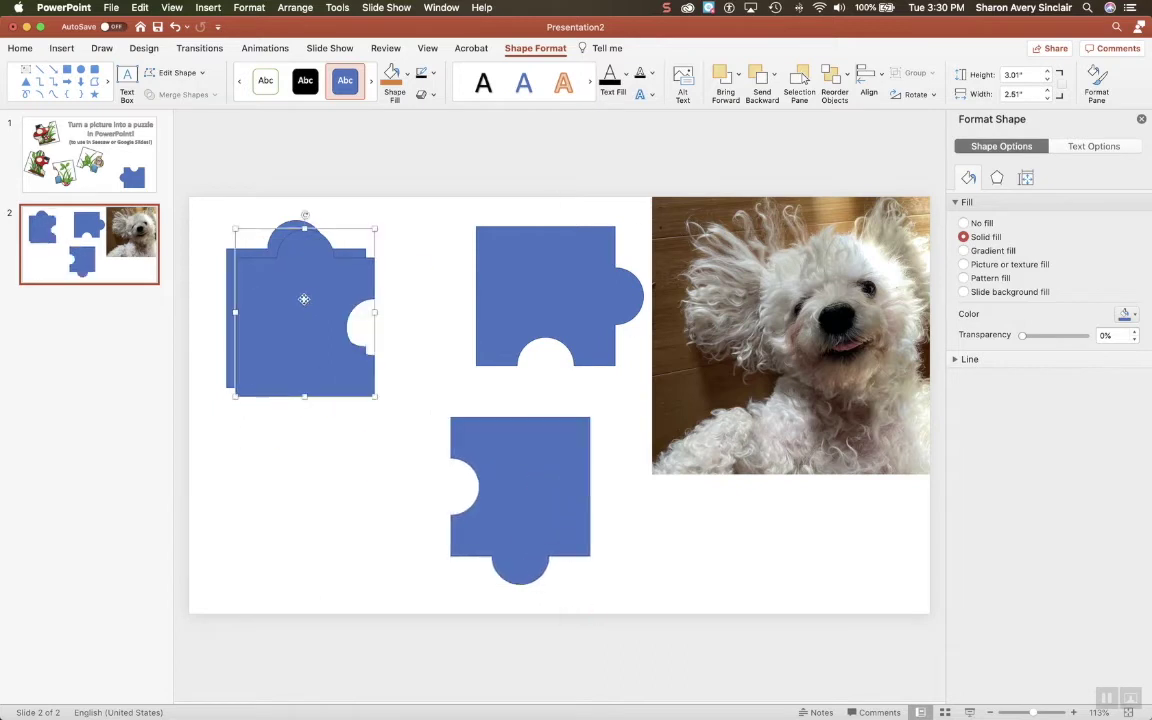
{"action": "left_click_drag", "start_coordinate": [304, 213], "coordinate": [200, 289]}
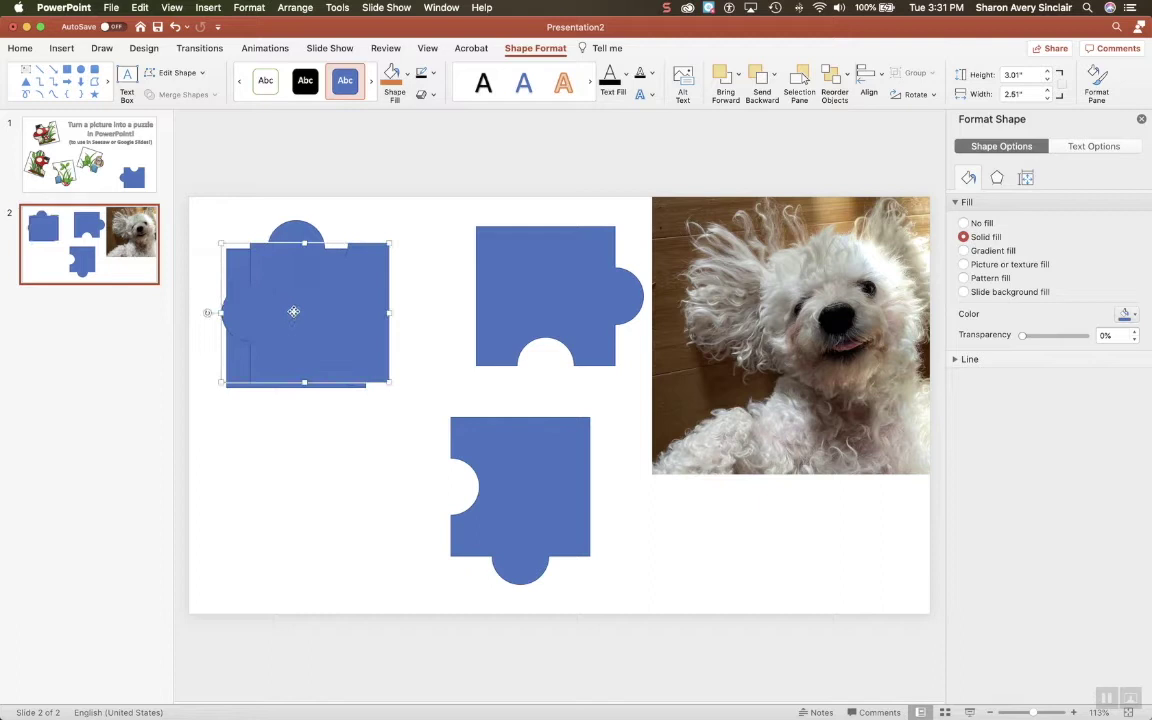
{"action": "left_click_drag", "start_coordinate": [293, 311], "coordinate": [288, 489]}
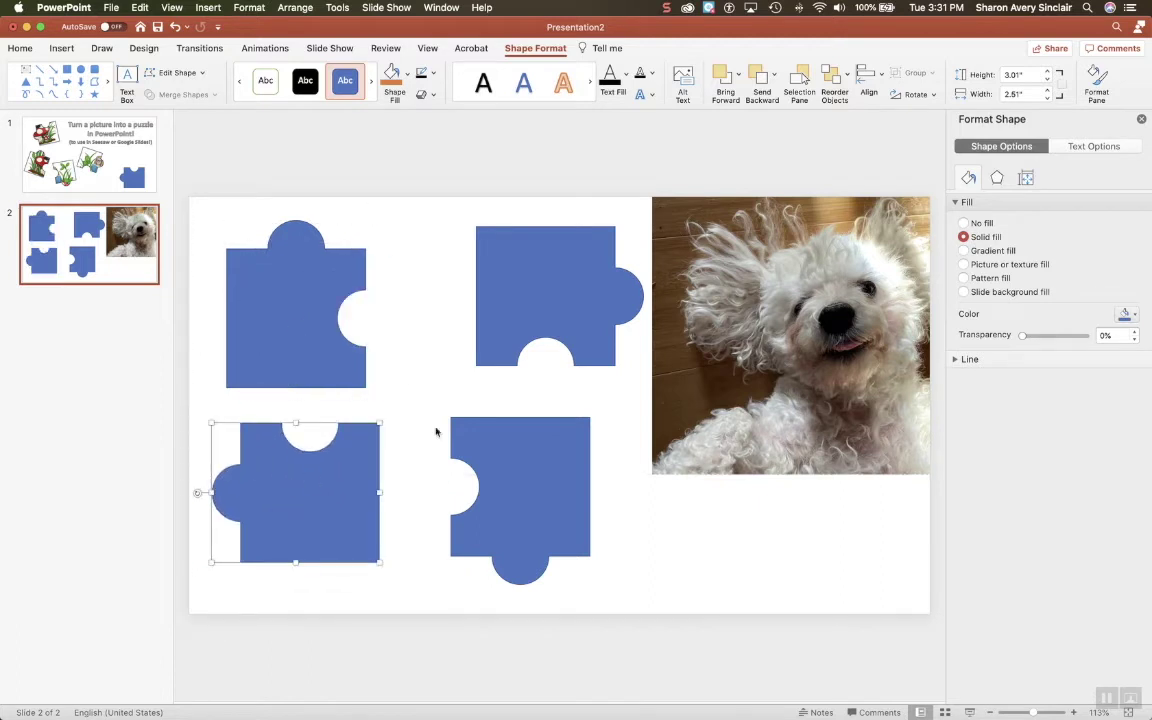
Move the dog photo slightly down and toward the puzzle pieces.
{"action": "left_click_drag", "start_coordinate": [813, 375], "coordinate": [789, 419]}
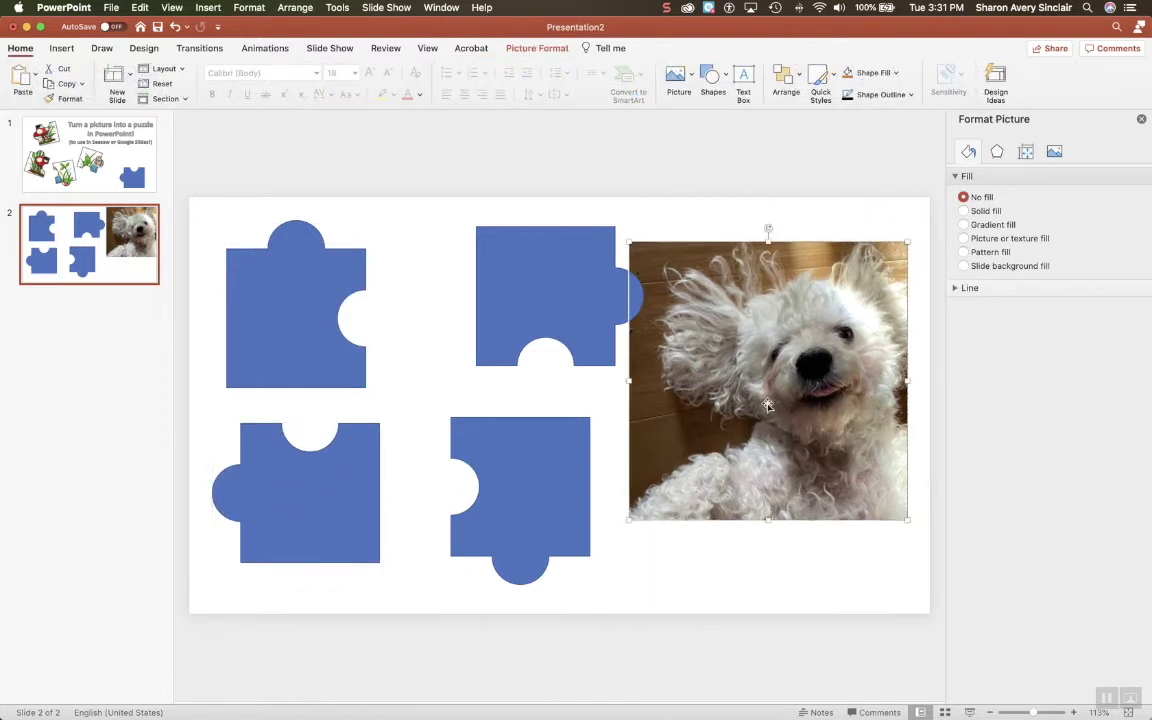
Shift the upper-right puzzle piece clear of the dog photo and duplicate the photo three times.
{"action": "left_click_drag", "start_coordinate": [522, 242], "coordinate": [466, 243]}
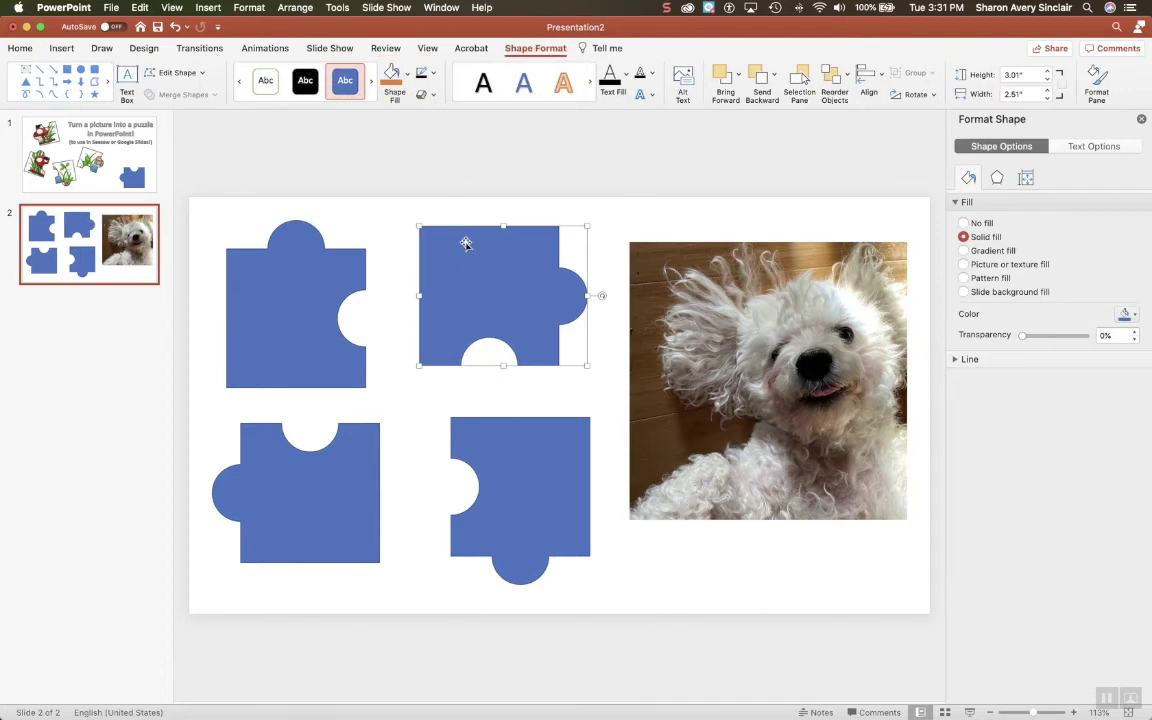
{"action": "left_click", "coordinate": [691, 350]}
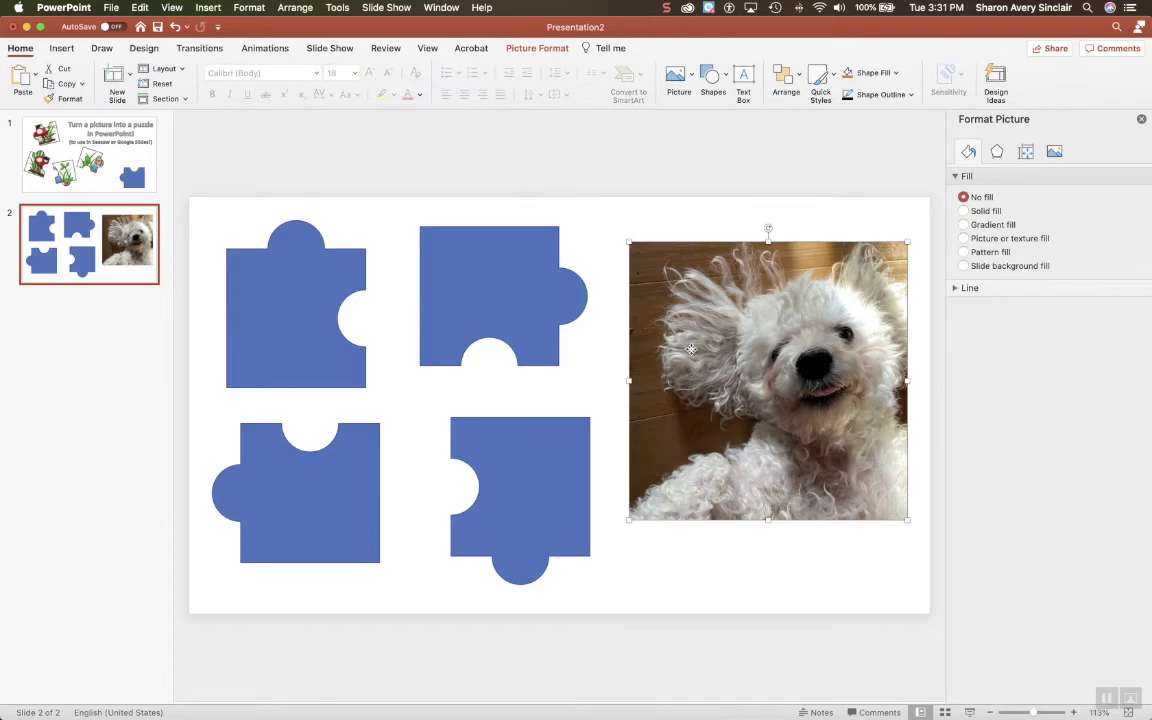
{"action": "key", "text": "super+d"}
{"action": "key", "text": "super+d"}
{"action": "key", "text": "super+d"}
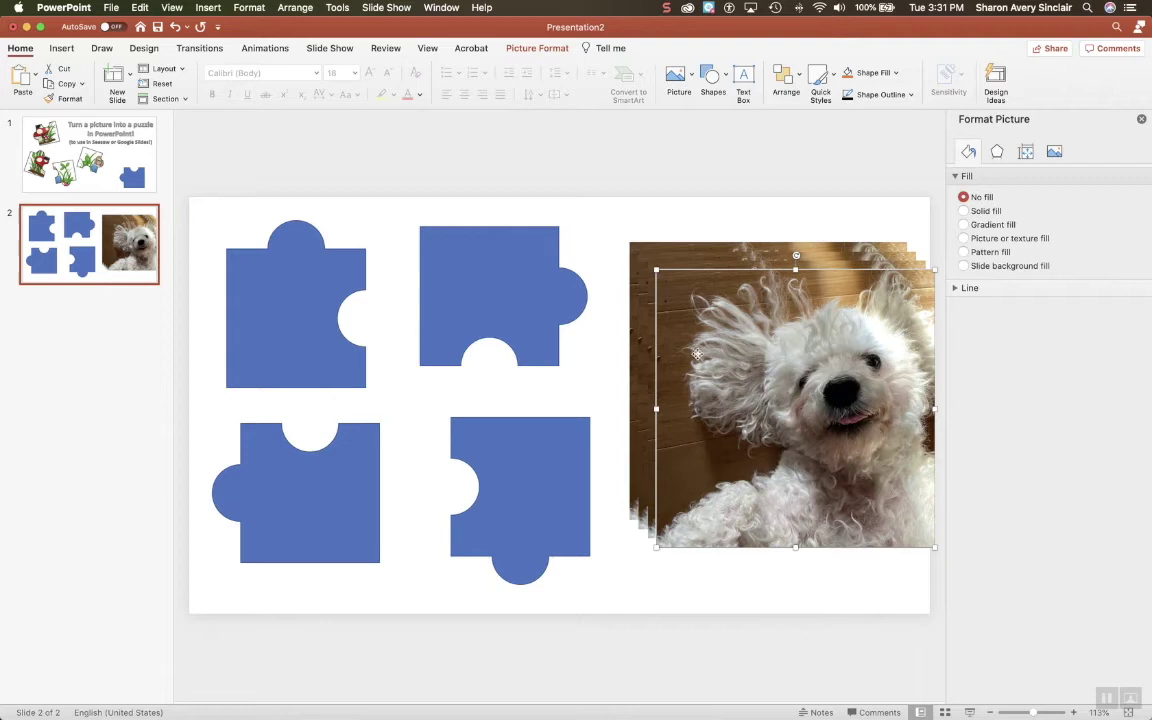
Move the front photo copy onto the slide's left half and shift the two leftmost puzzle pieces over to the photo stack.
{"action": "left_click_drag", "start_coordinate": [772, 368], "coordinate": [376, 386]}
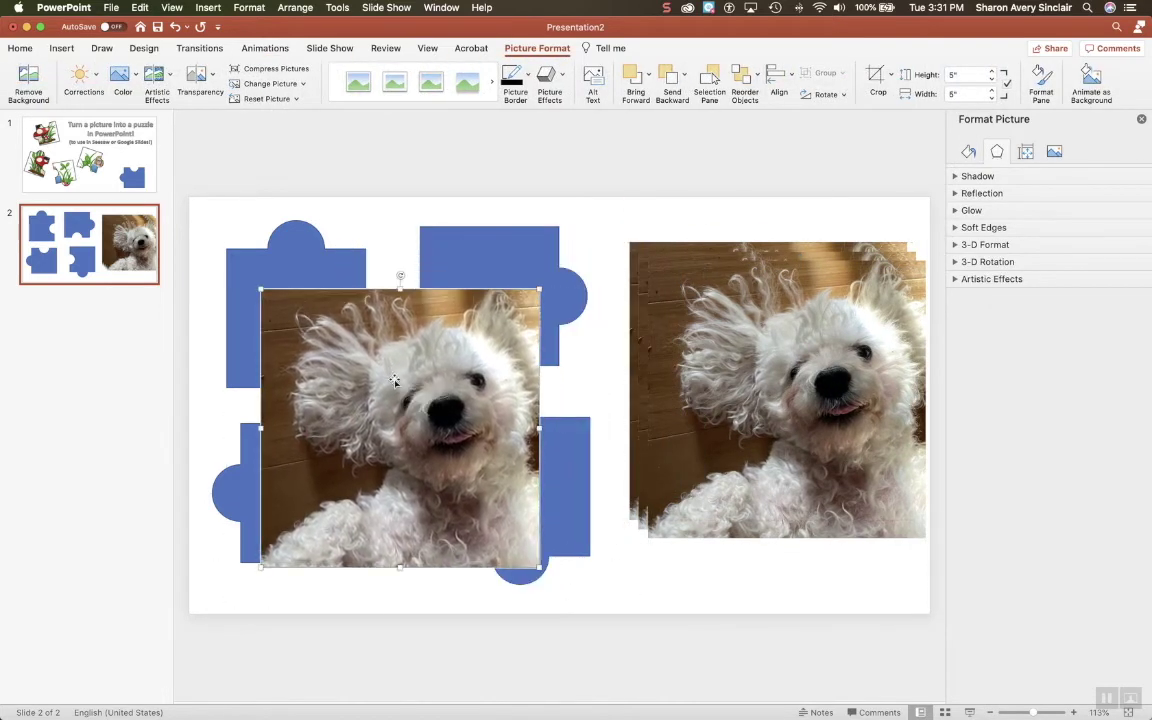
{"action": "left_click_drag", "start_coordinate": [244, 262], "coordinate": [614, 225]}
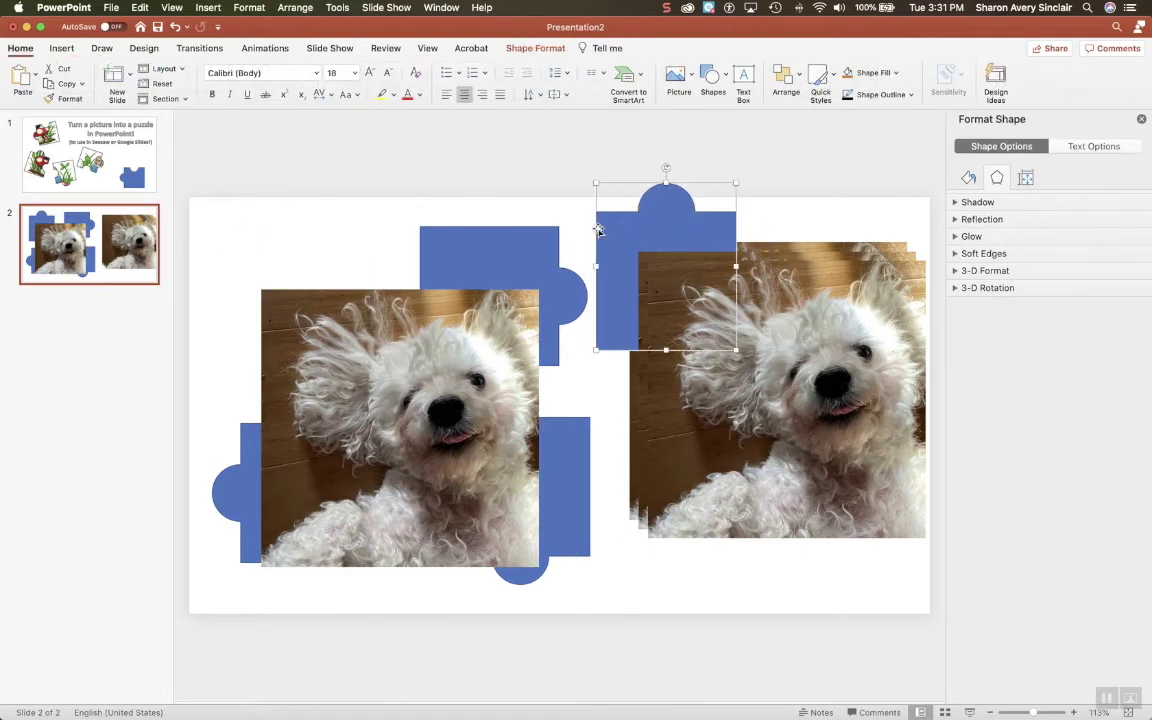
{"action": "left_click_drag", "start_coordinate": [247, 462], "coordinate": [640, 540]}
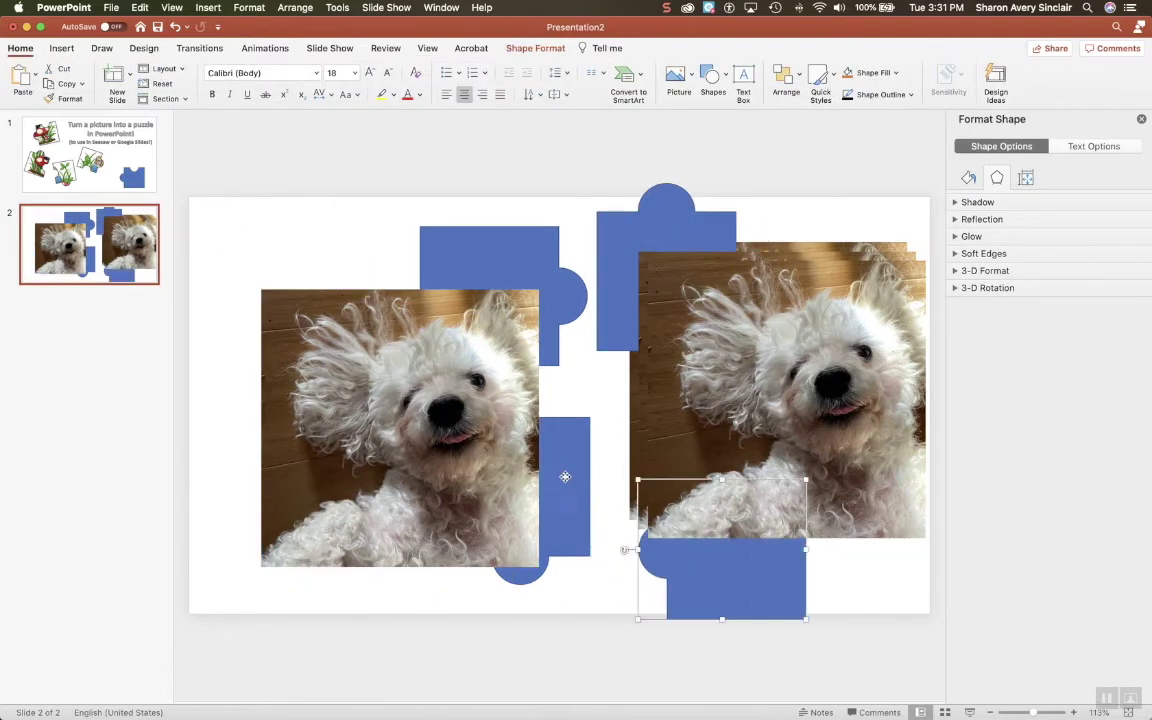
Bring the puzzle piece with the right-facing knob to the front and align it with the separated photo copy's upper-left corner.
{"action": "left_click_drag", "start_coordinate": [502, 238], "coordinate": [395, 239]}
{"action": "right_click", "coordinate": [395, 240]}
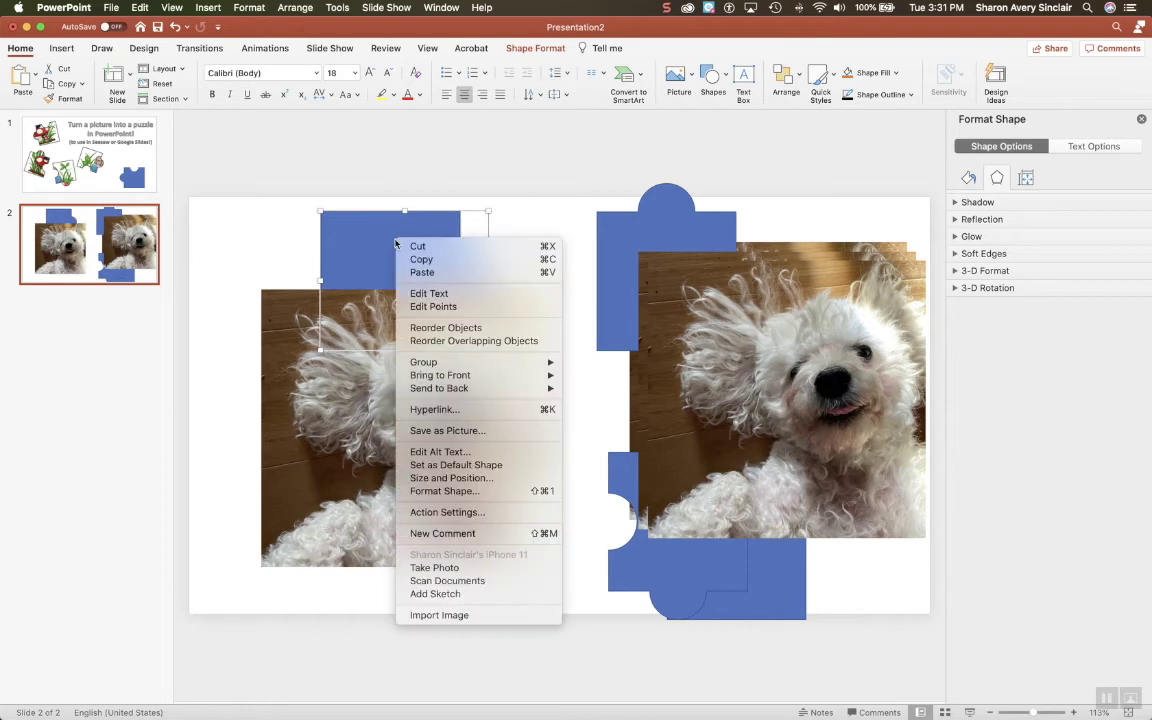
{"action": "mouse_move", "coordinate": [500, 375]}
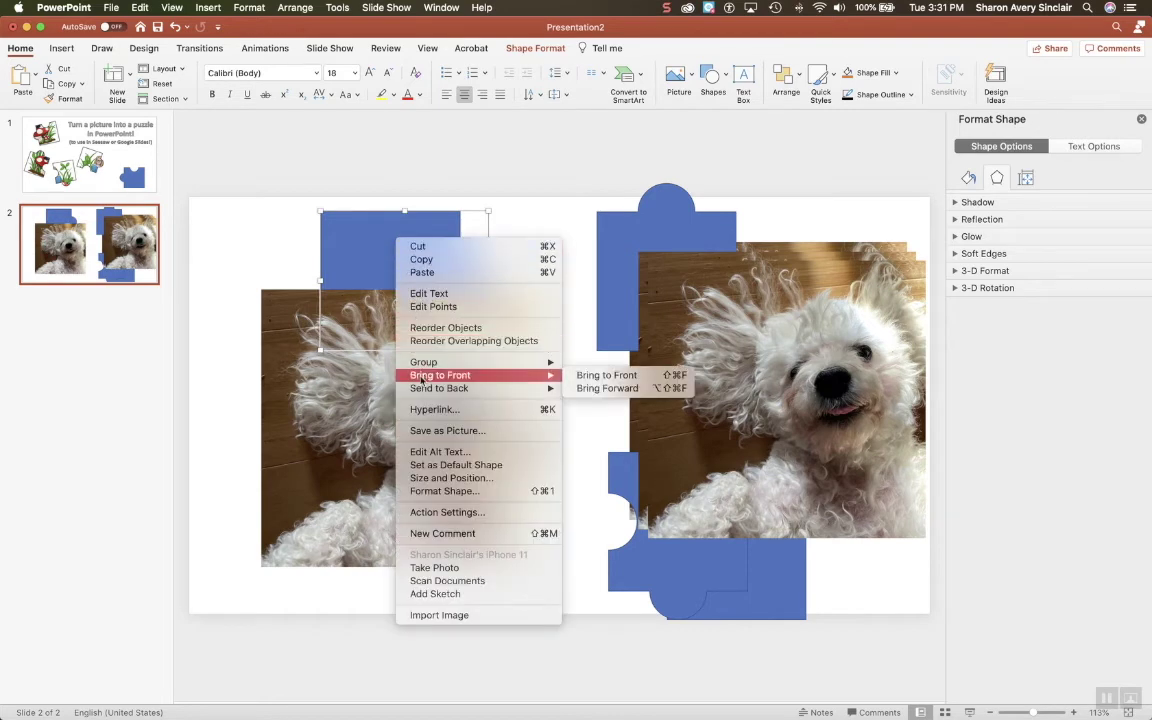
{"action": "left_click", "coordinate": [640, 375]}
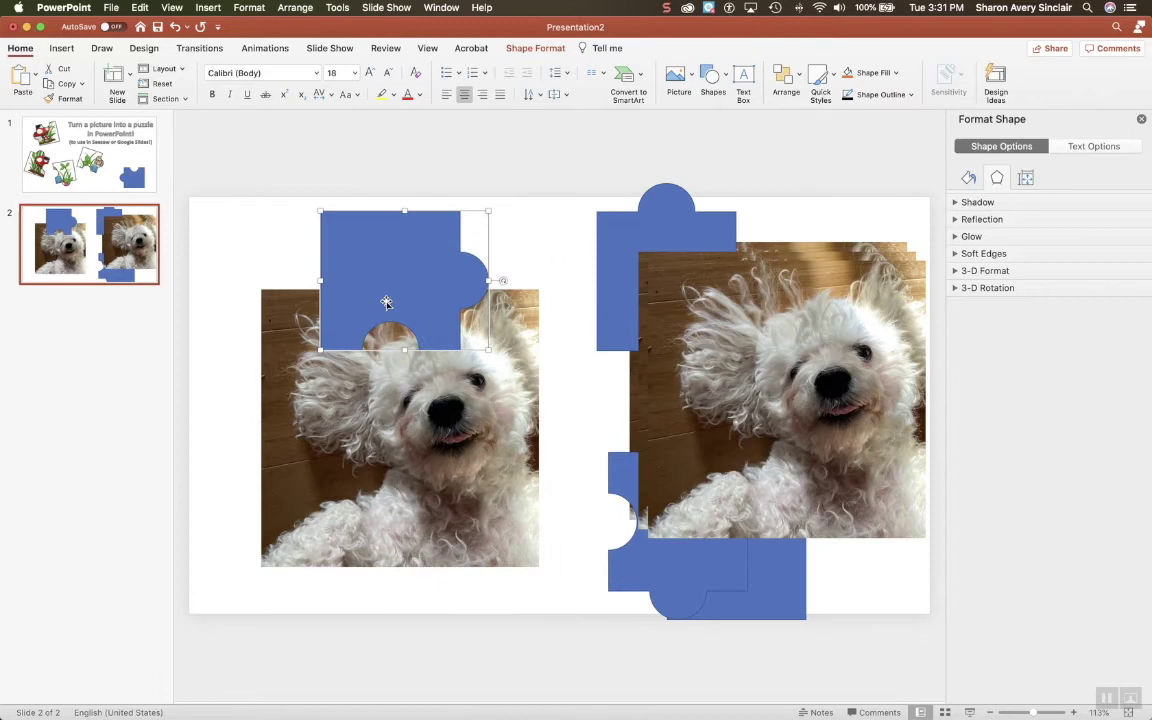
{"action": "left_click_drag", "start_coordinate": [370, 327], "coordinate": [324, 364]}
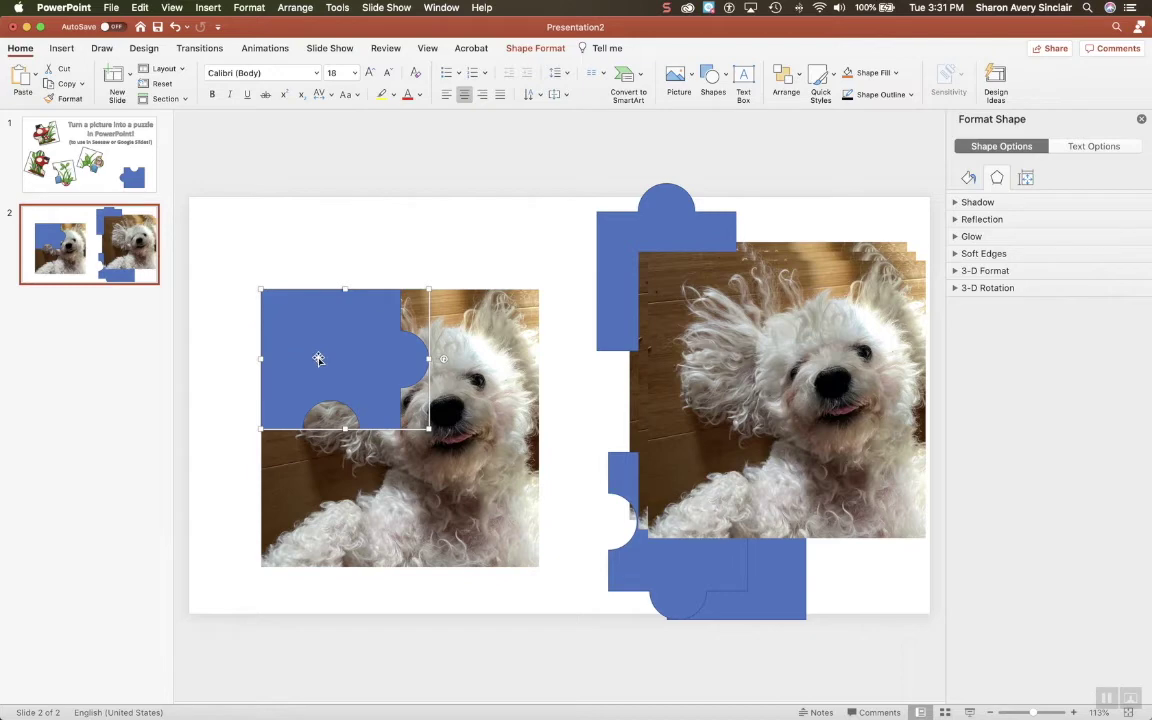
{"action": "left_click", "coordinate": [443, 496]}
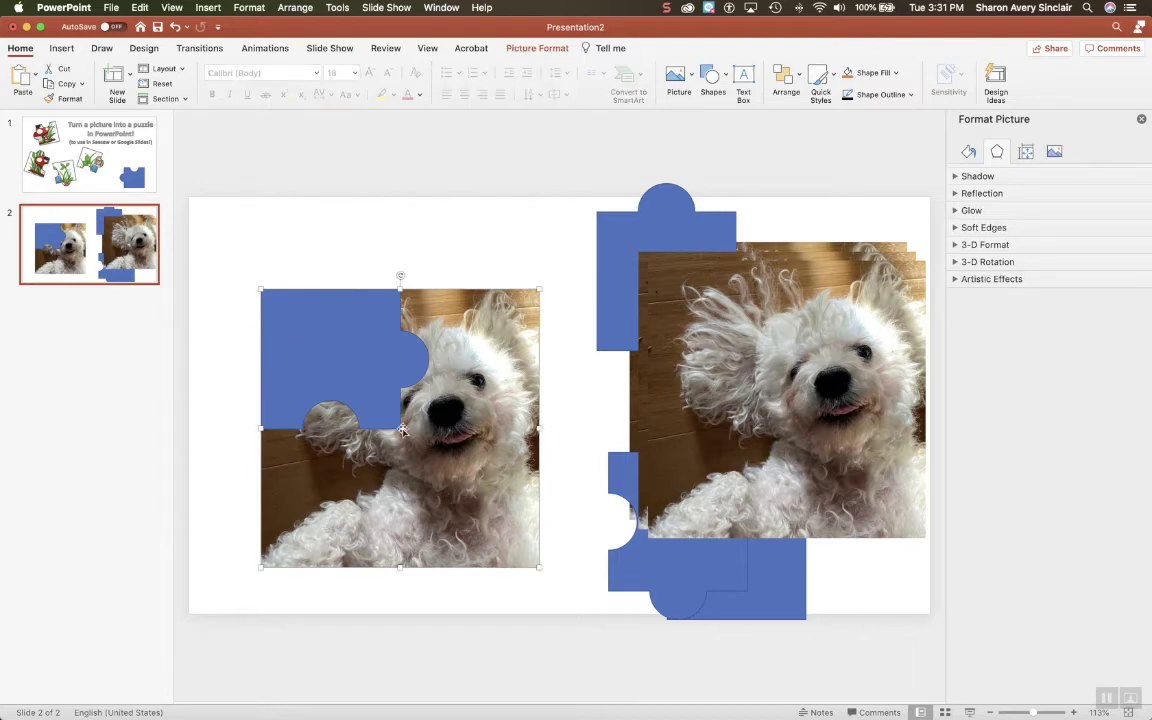
{"action": "left_click", "coordinate": [370, 376], "text": "shift"}
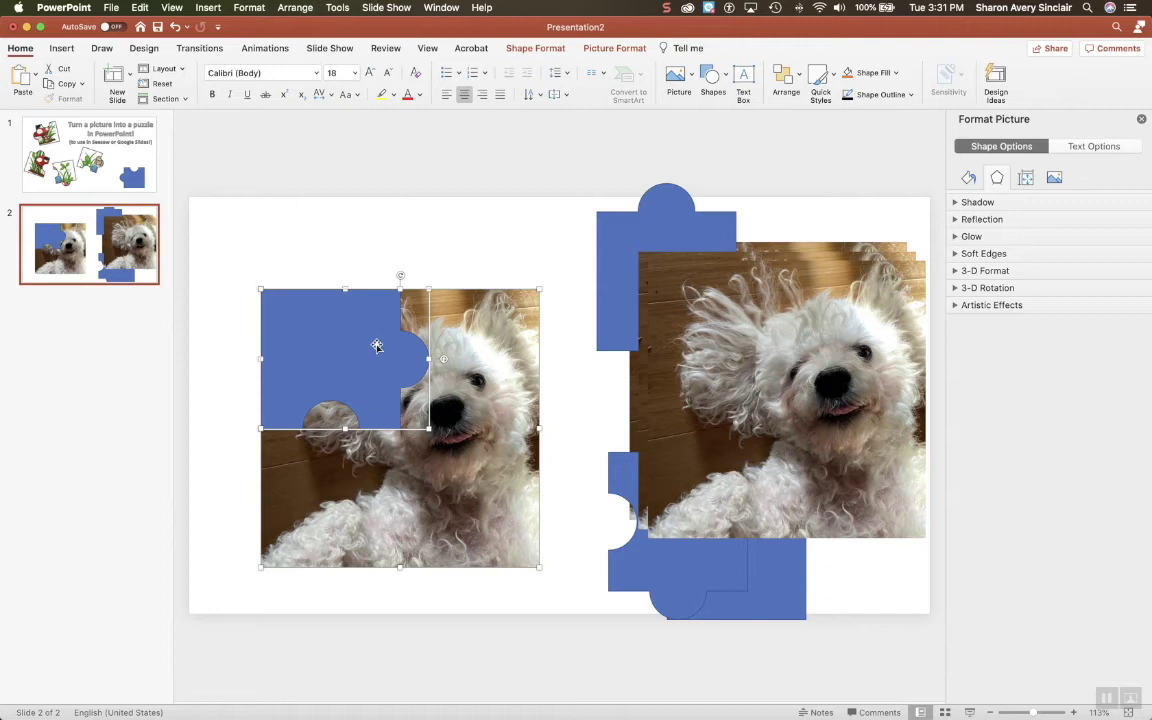
{"action": "left_click", "coordinate": [477, 249]}
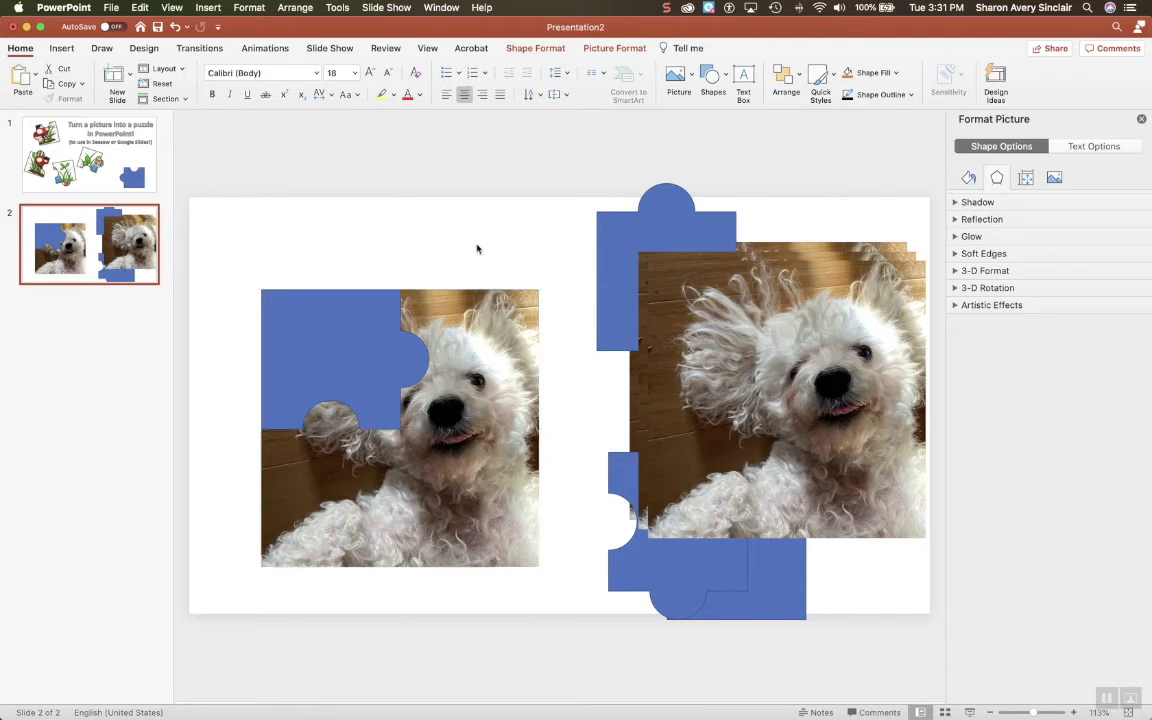
Intersect the left photo copy with its overlaid puzzle piece and move the resulting picture piece to the slide's upper-left corner.
{"action": "left_click", "coordinate": [390, 362]}
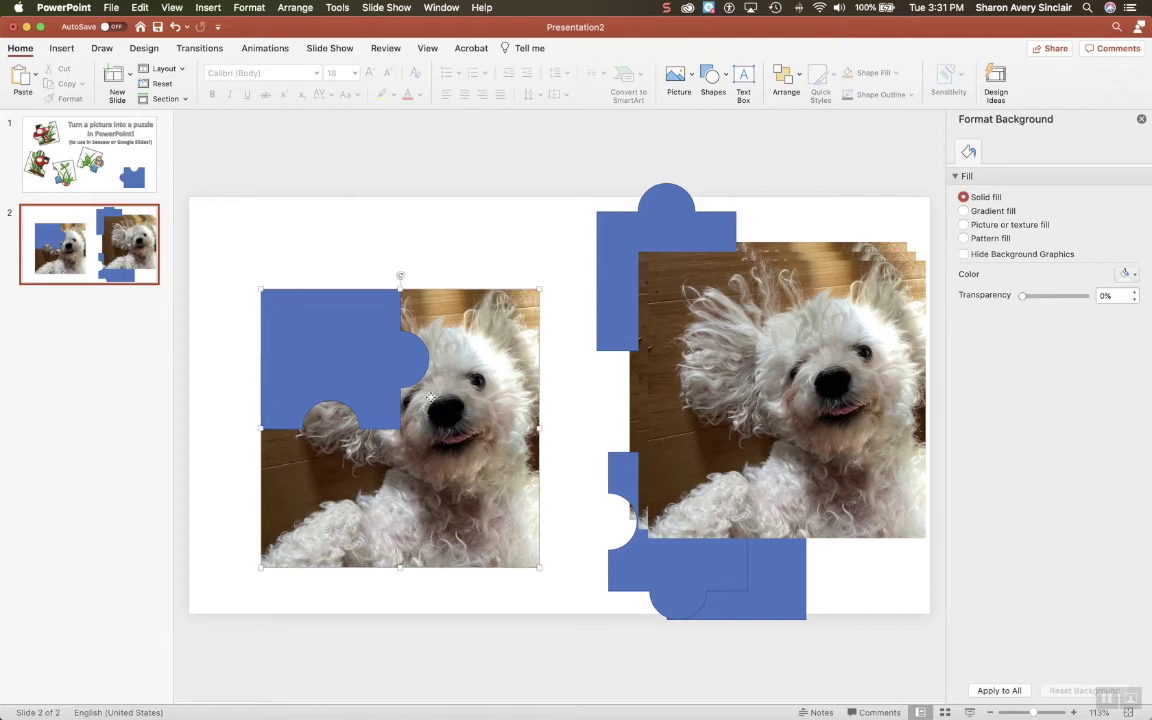
{"action": "left_click", "coordinate": [517, 255]}
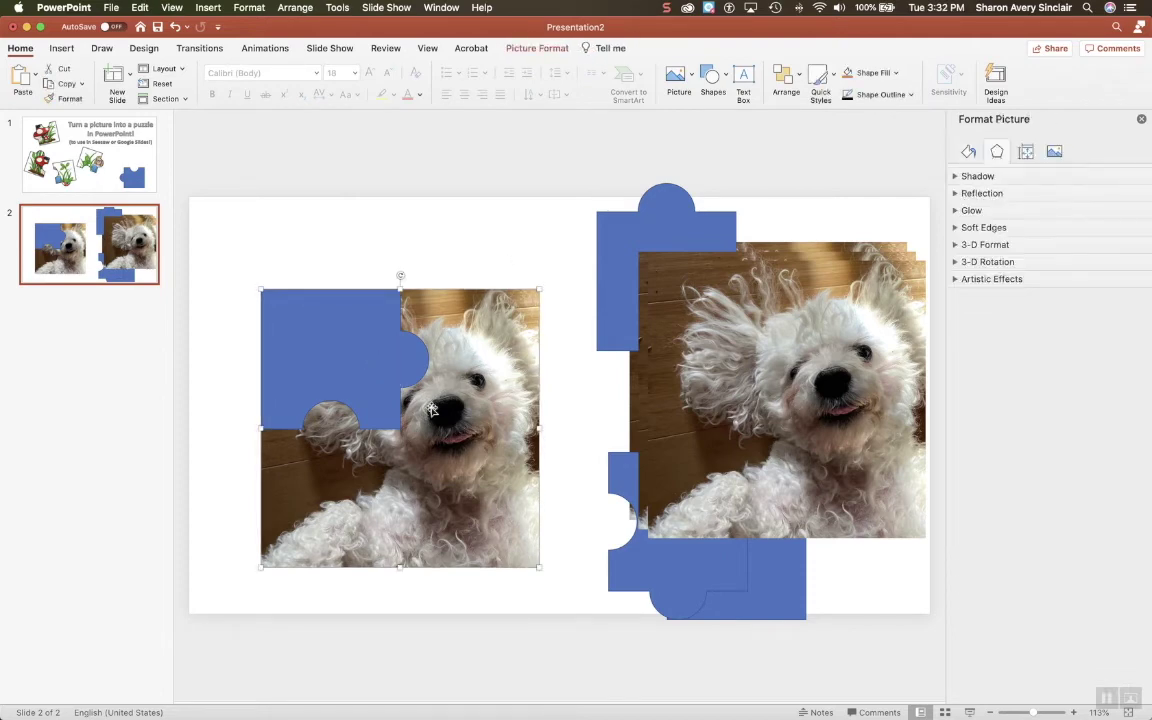
{"action": "left_click", "coordinate": [348, 367]}
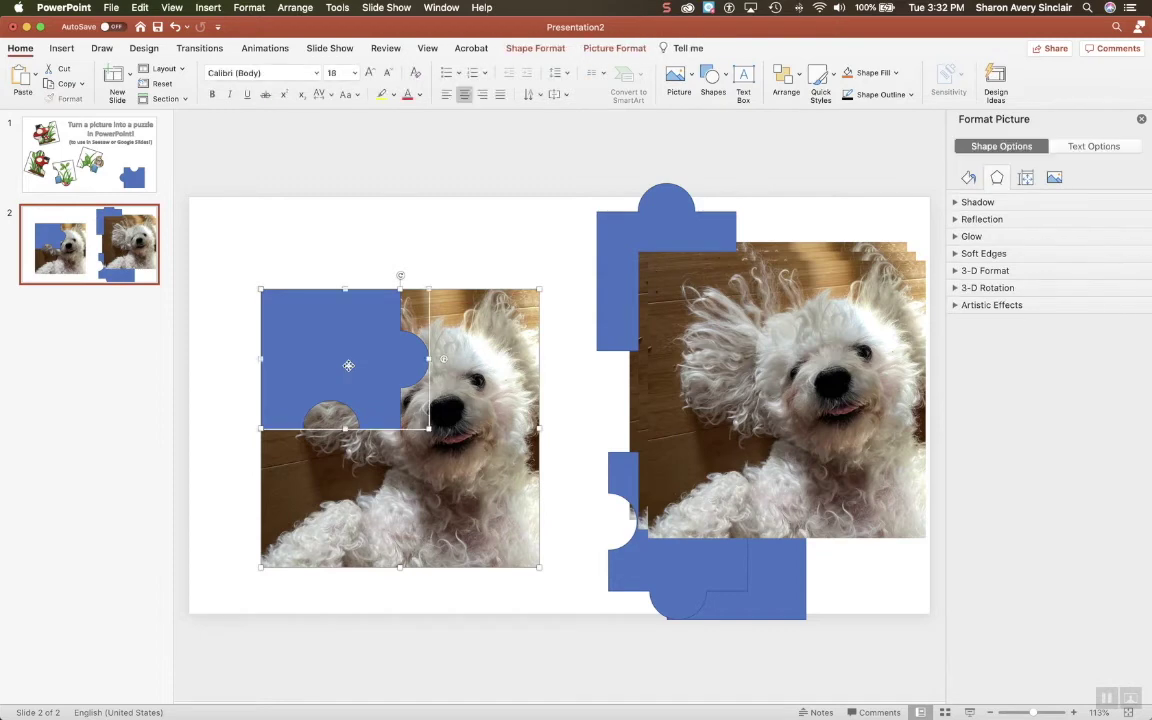
{"action": "left_click", "coordinate": [531, 50]}
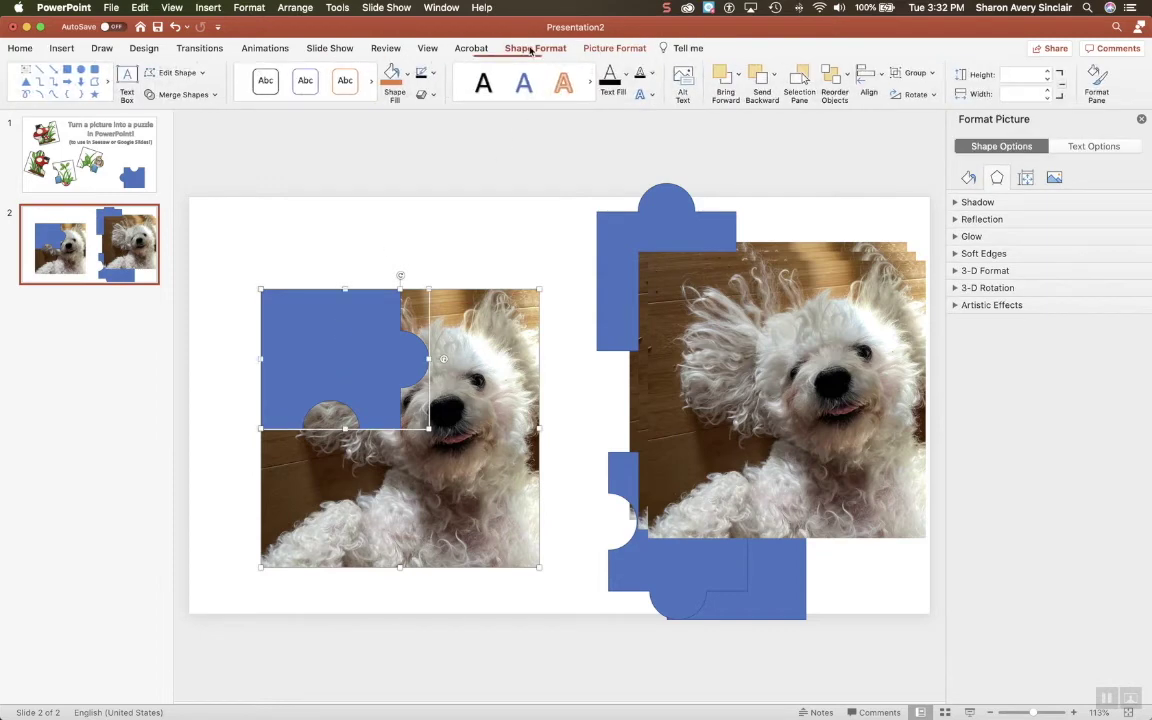
{"action": "left_click", "coordinate": [215, 97]}
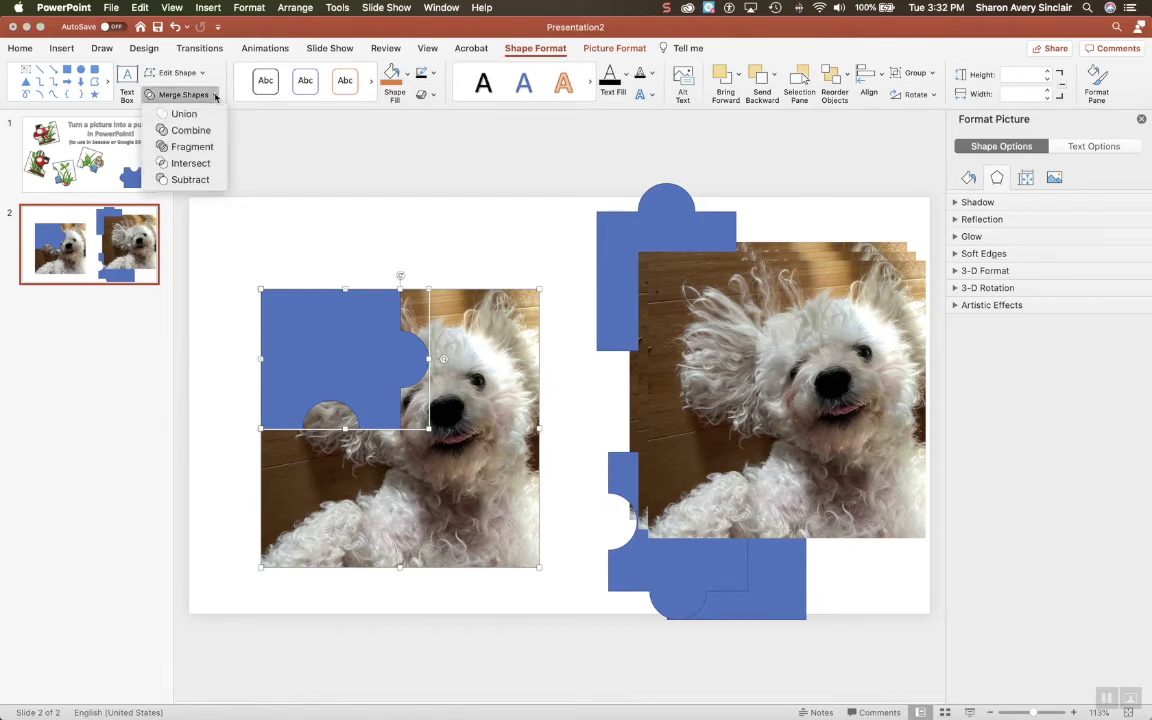
{"action": "left_click", "coordinate": [188, 163]}
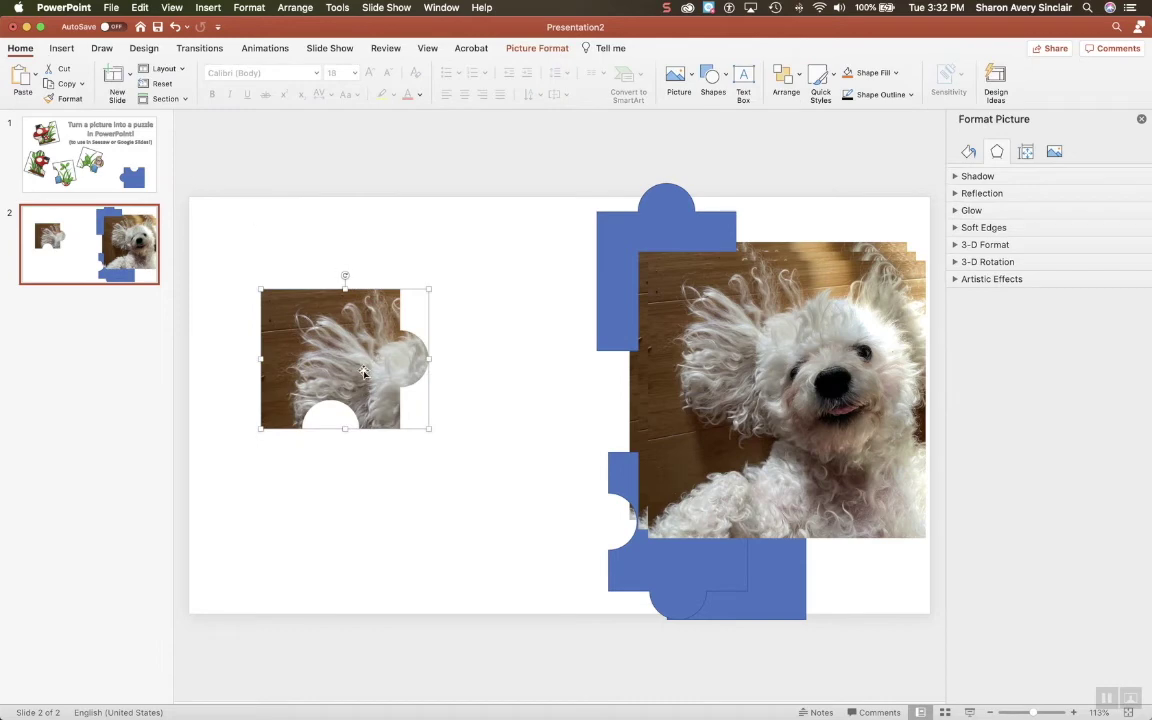
{"action": "left_click_drag", "start_coordinate": [363, 372], "coordinate": [313, 293]}
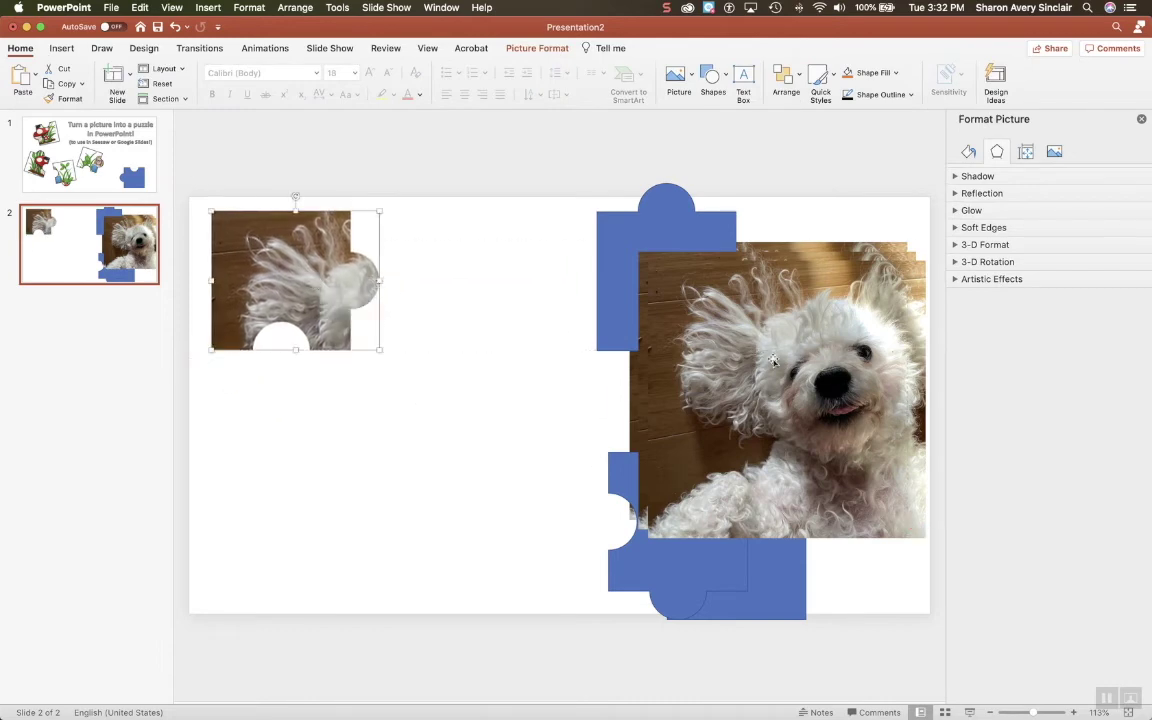
Move a second photo copy beside the finished piece, and align the upward-knob puzzle piece in front of its lower-left corner.
{"action": "left_click_drag", "start_coordinate": [773, 361], "coordinate": [433, 418]}
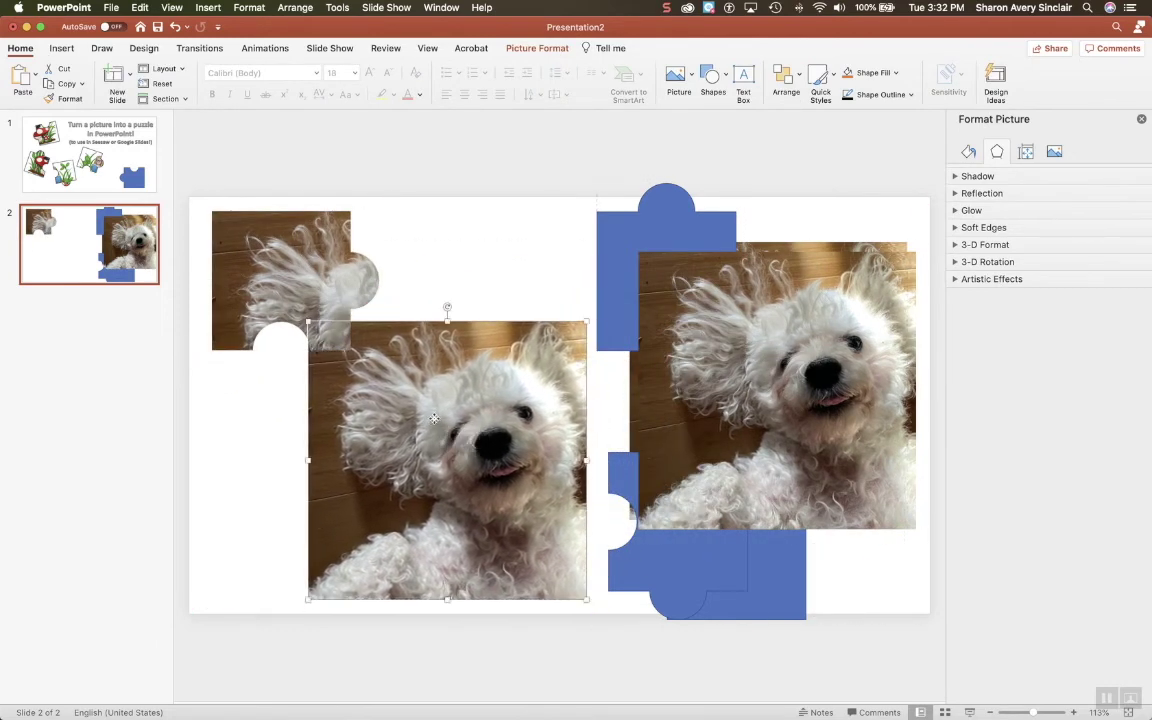
{"action": "left_click", "coordinate": [618, 236]}
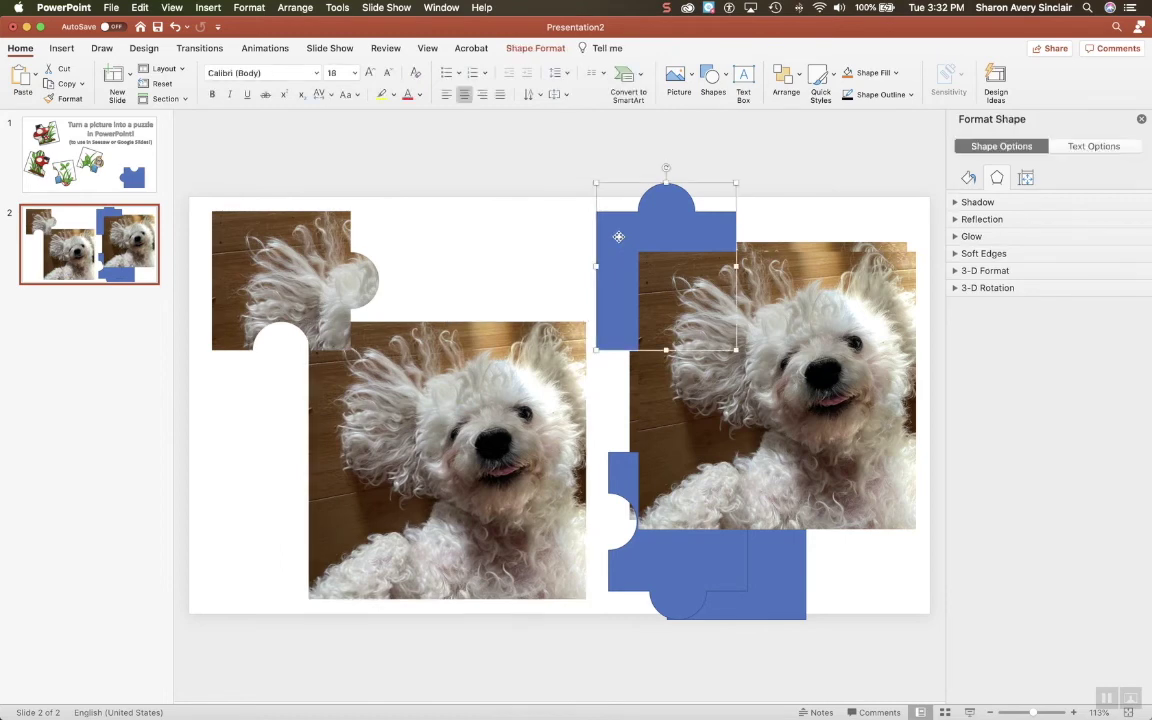
{"action": "right_click", "coordinate": [618, 237]}
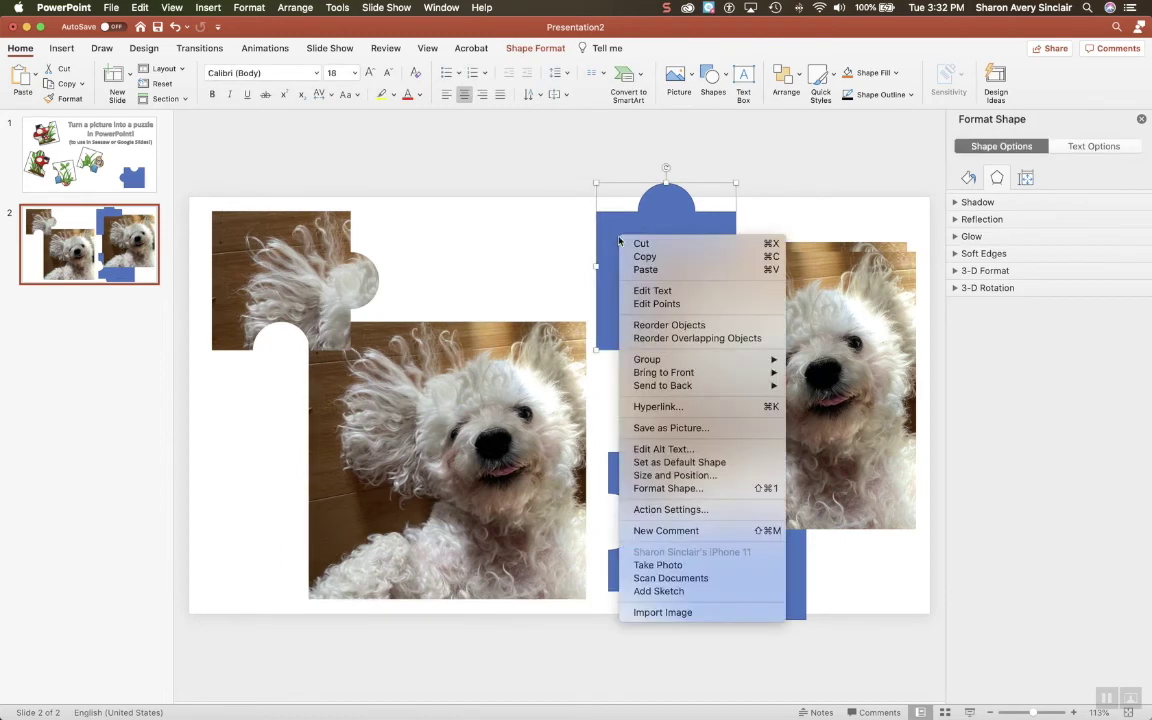
{"action": "mouse_move", "coordinate": [765, 372]}
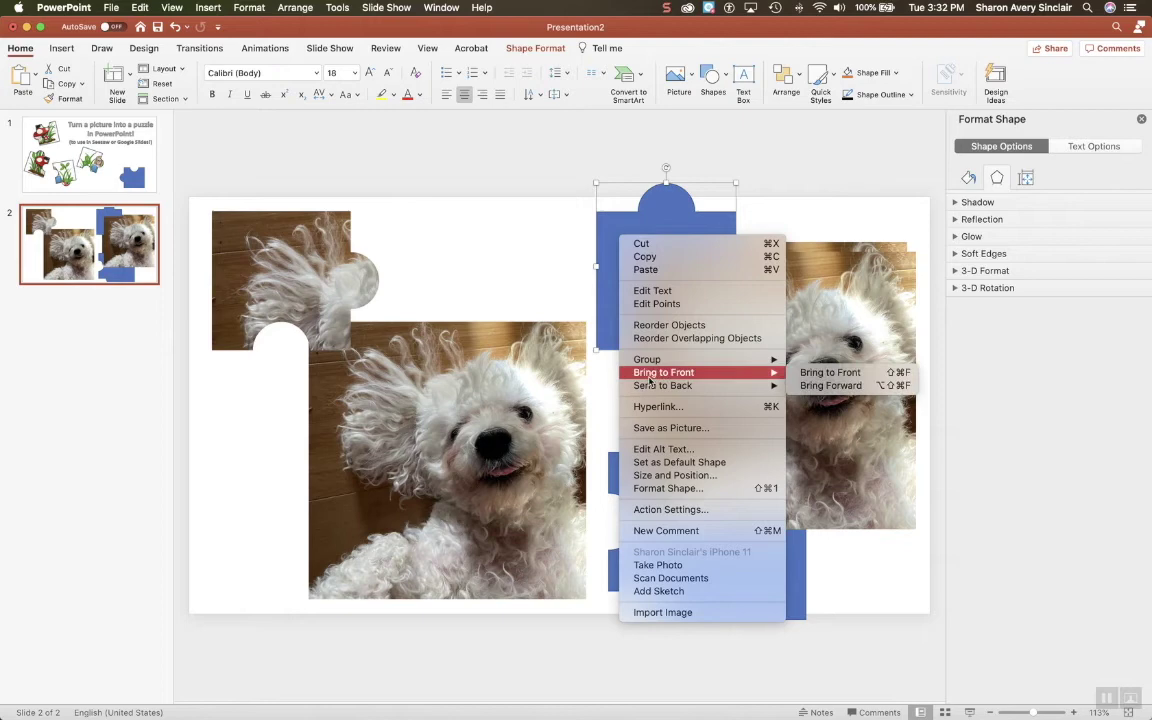
{"action": "left_click", "coordinate": [866, 374]}
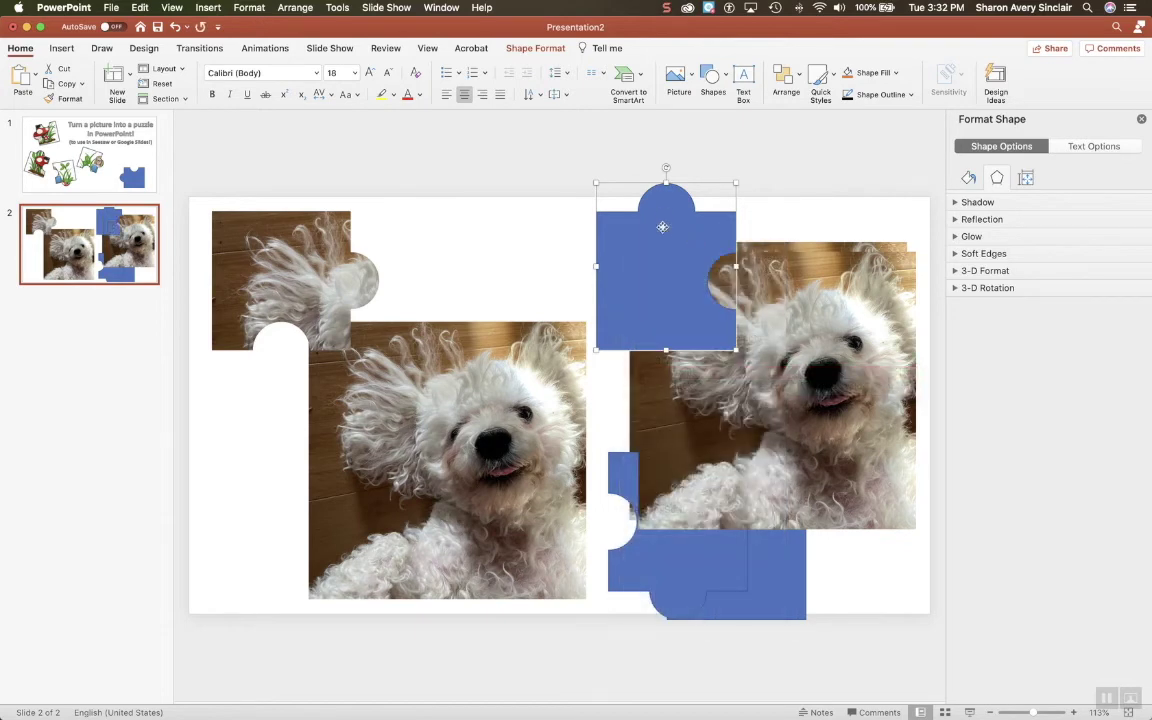
{"action": "left_click_drag", "start_coordinate": [663, 224], "coordinate": [374, 471]}
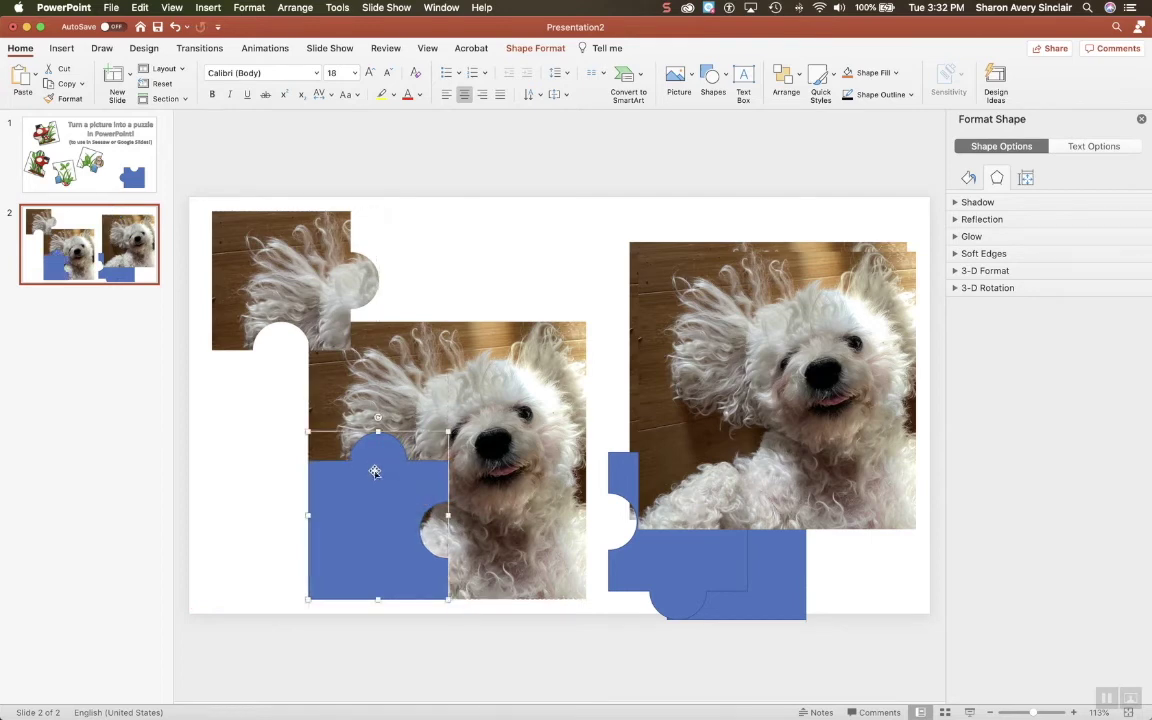
Intersect the second photo copy with the upward-knob puzzle piece and fit the result directly beneath the first picture piece.
{"action": "left_click", "coordinate": [515, 370]}
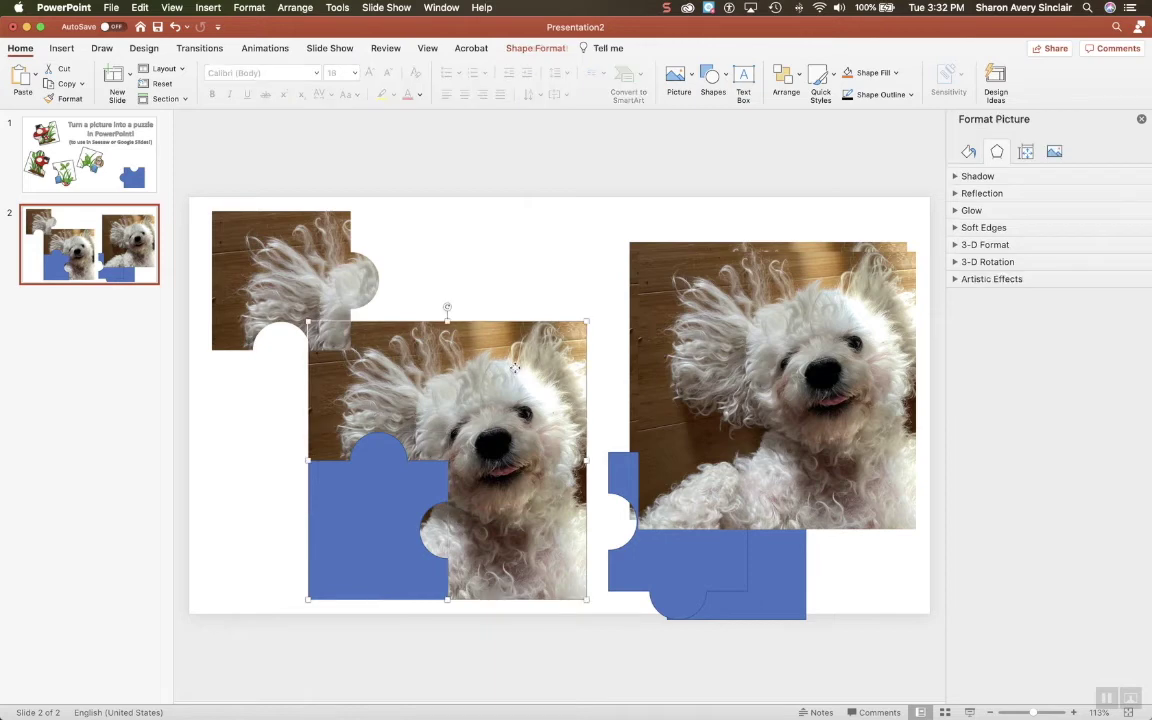
{"action": "left_click", "coordinate": [360, 535], "text": "shift"}
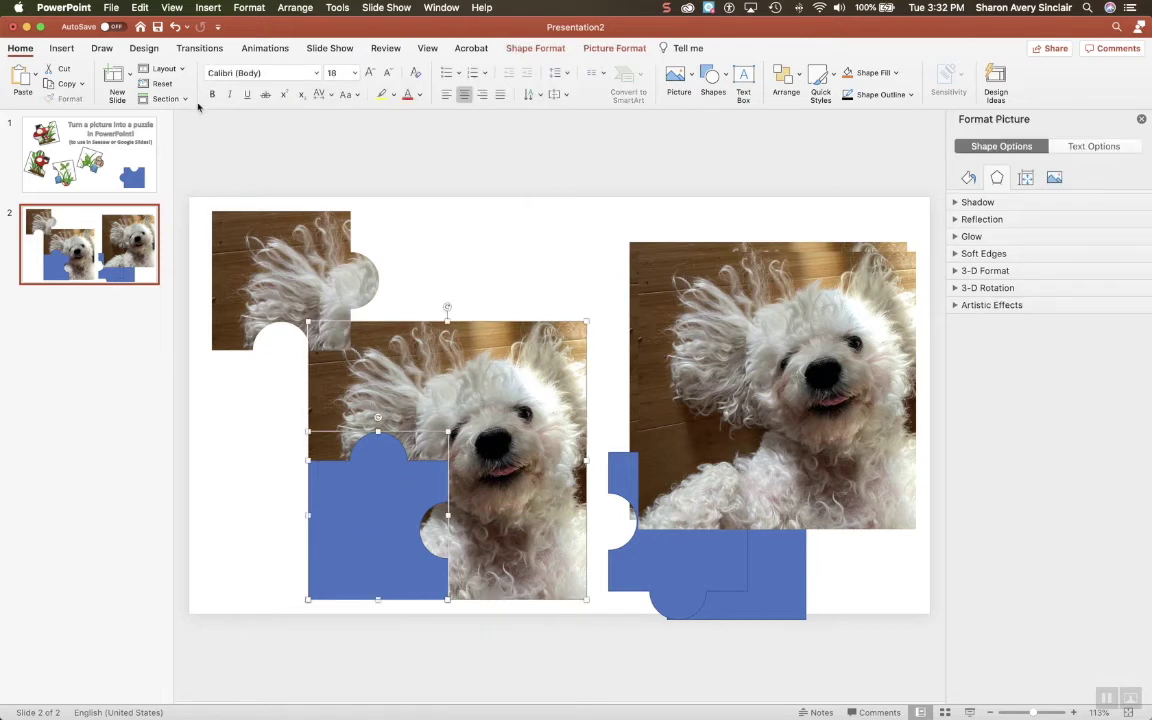
{"action": "left_click", "coordinate": [538, 50]}
{"action": "left_click", "coordinate": [215, 95]}
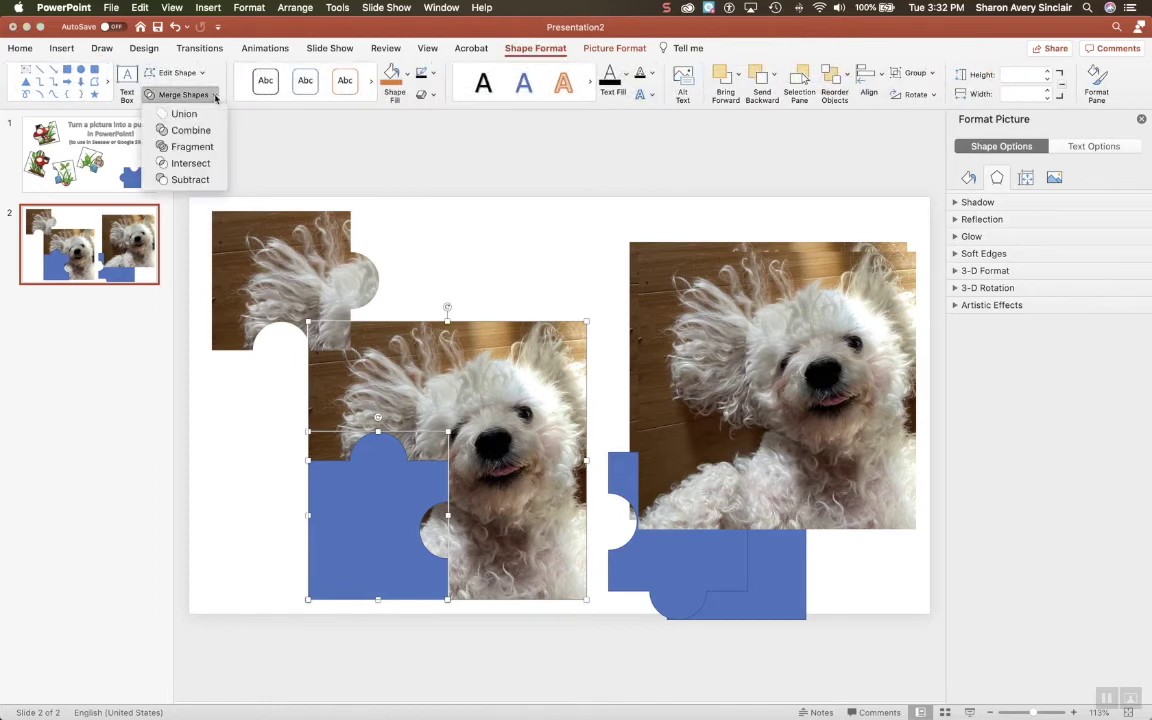
{"action": "left_click", "coordinate": [190, 163]}
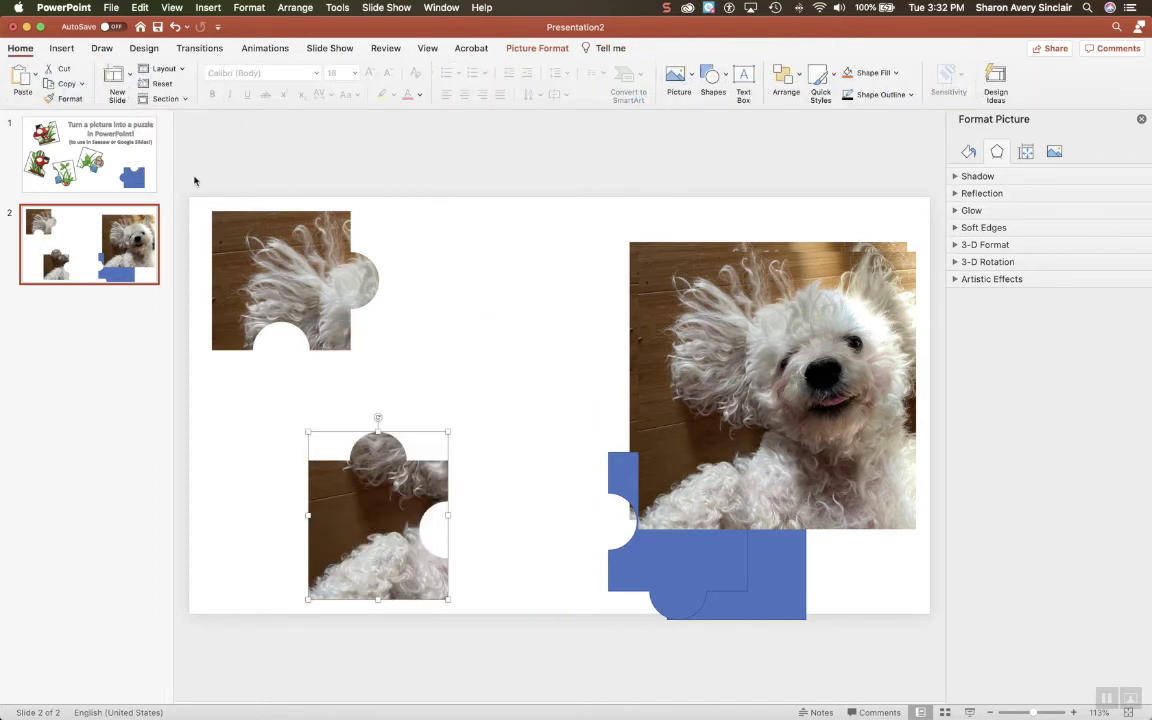
{"action": "left_click_drag", "start_coordinate": [370, 541], "coordinate": [273, 426]}
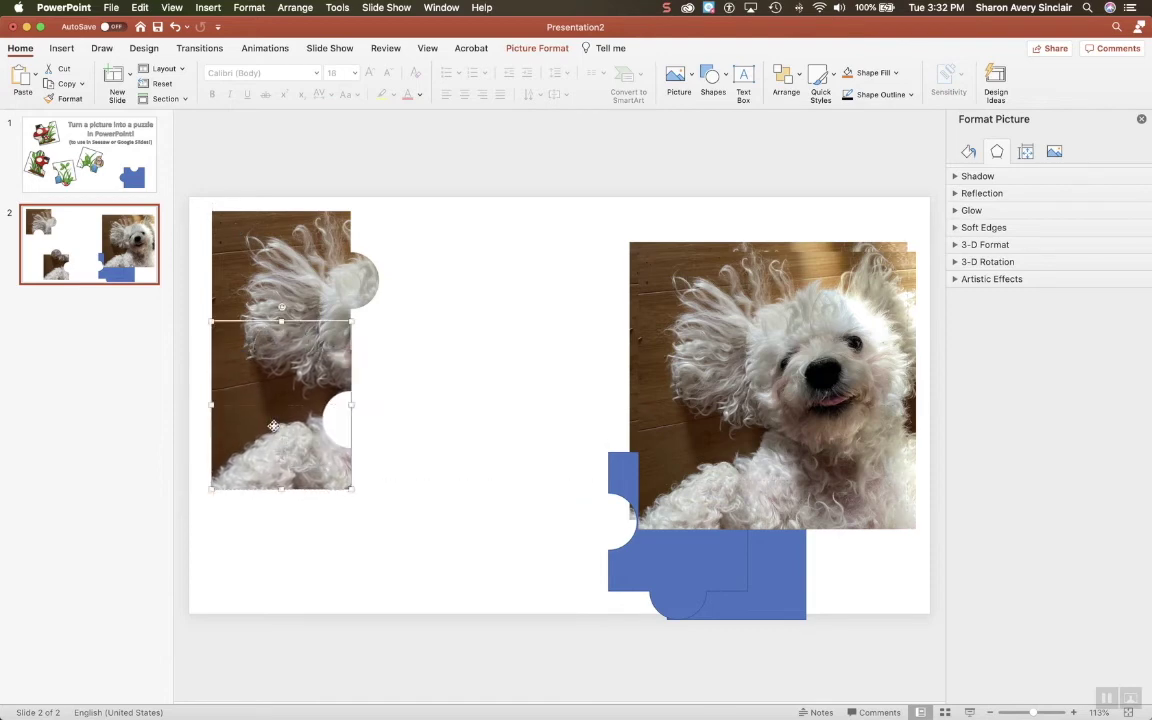
Move a third photo copy beside the joined pieces, and align the downward-knob puzzle piece in front of its upper-right corner.
{"action": "left_click_drag", "start_coordinate": [764, 414], "coordinate": [496, 419]}
{"action": "left_click", "coordinate": [673, 512]}
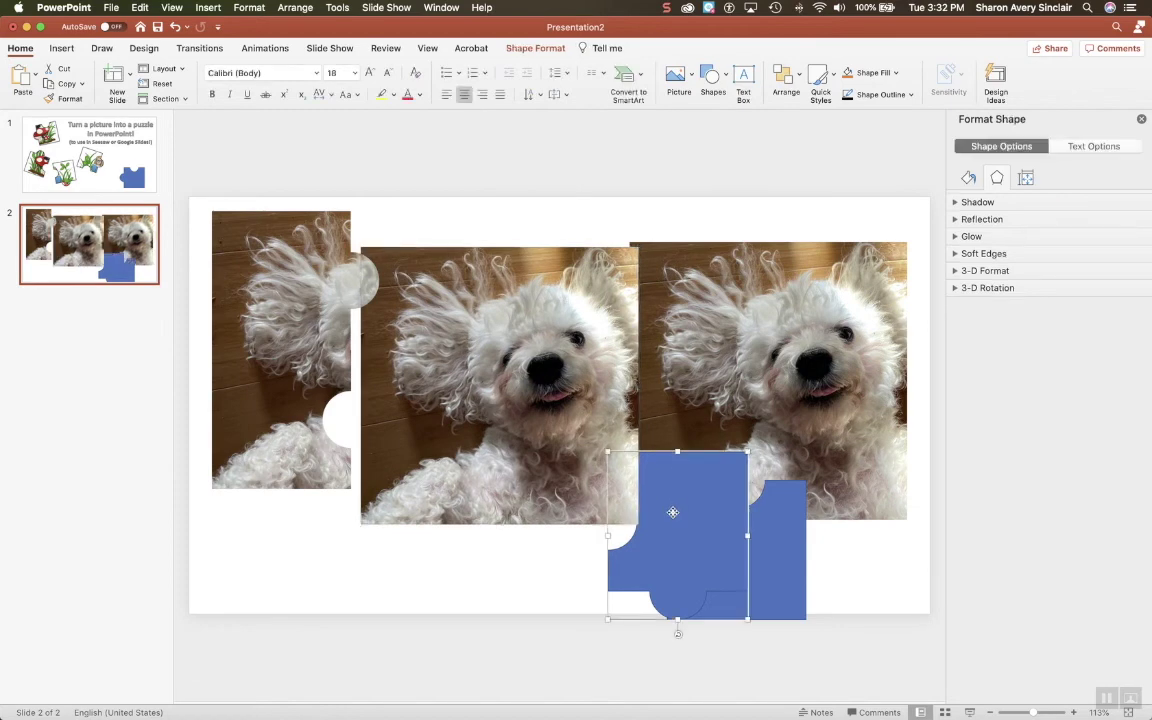
{"action": "right_click", "coordinate": [673, 512]}
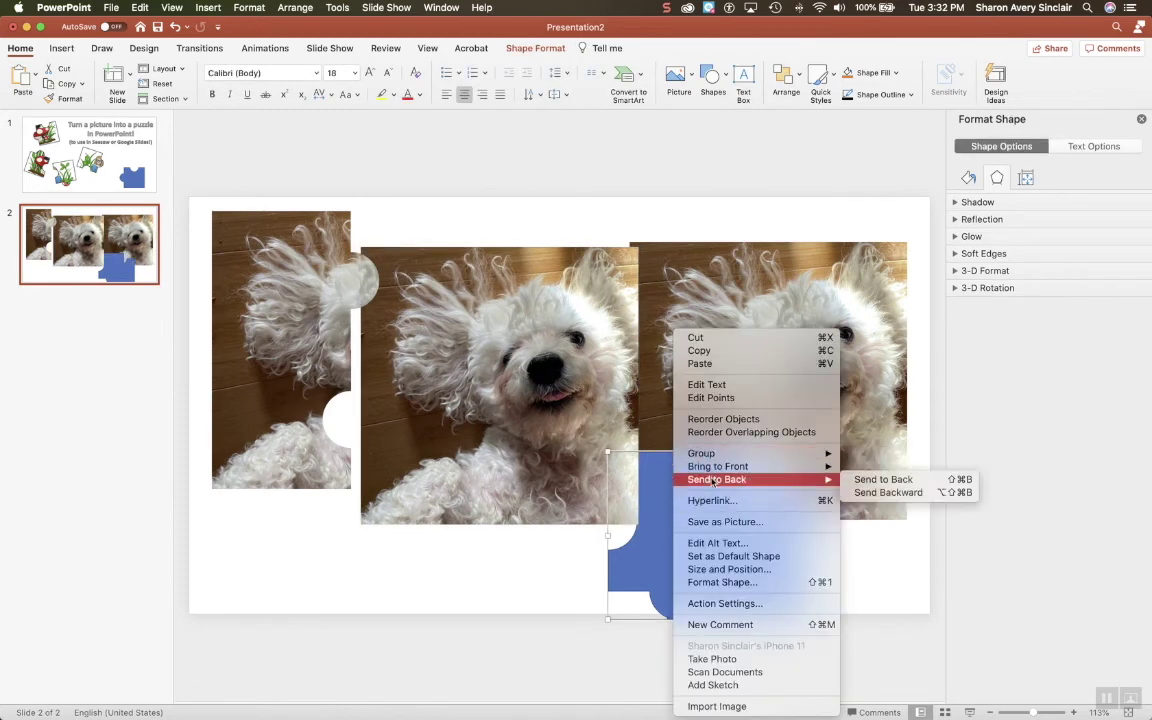
{"action": "mouse_move", "coordinate": [800, 466]}
{"action": "left_click", "coordinate": [889, 469]}
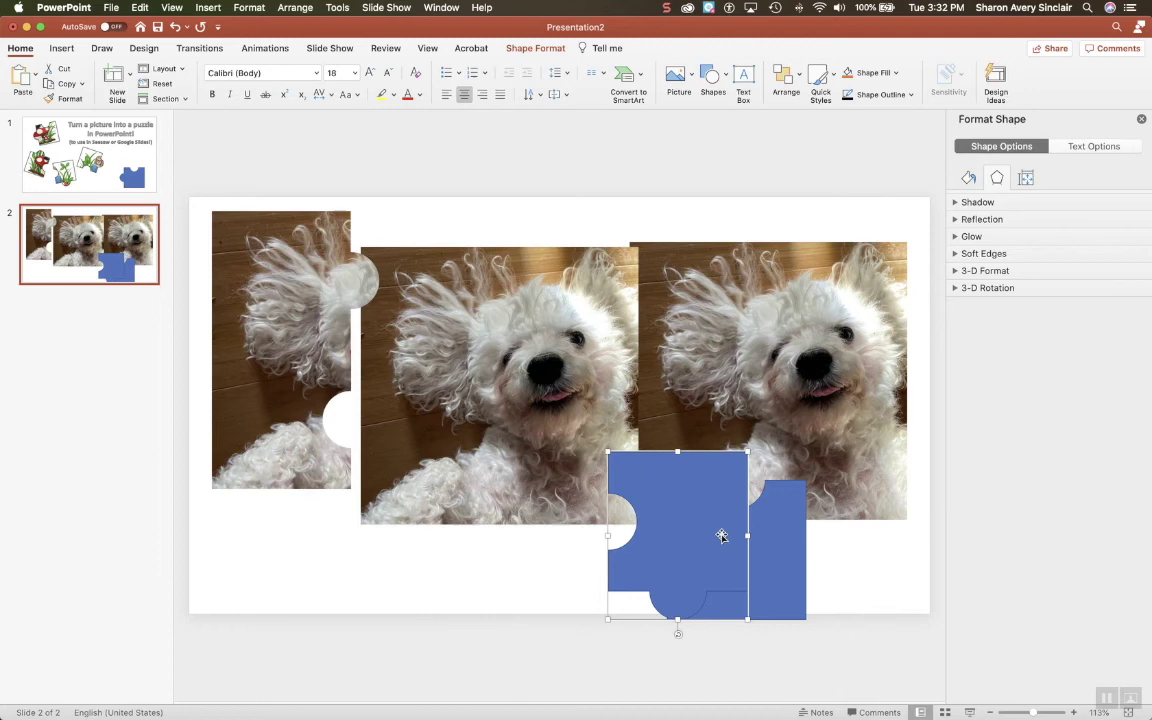
{"action": "left_click_drag", "start_coordinate": [722, 532], "coordinate": [613, 333]}
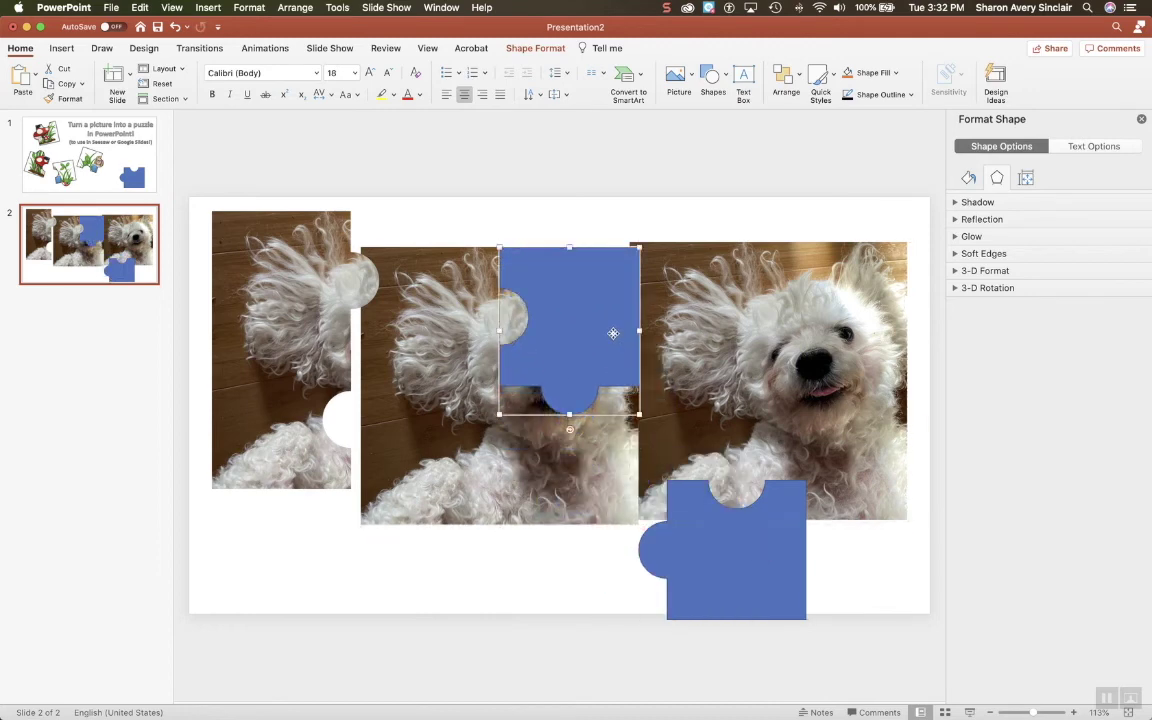
Intersect the third photo copy with the downward-knob puzzle piece and move the result beside the upper-left picture piece.
{"action": "left_click", "coordinate": [445, 345]}
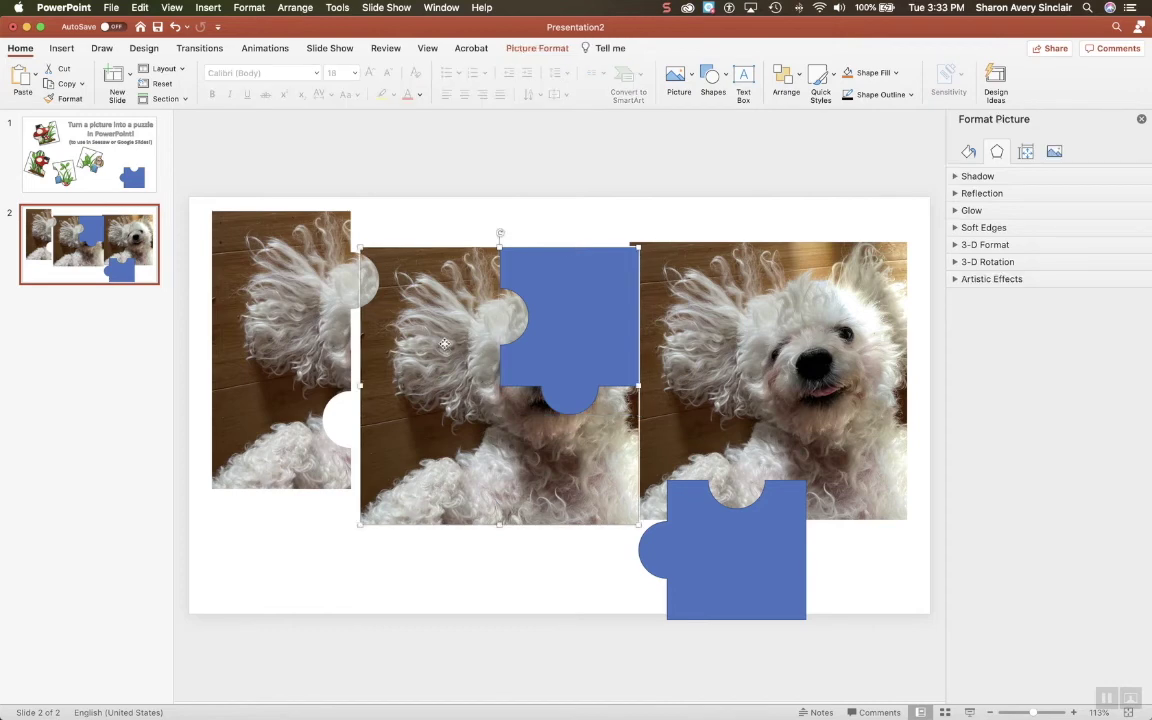
{"action": "left_click", "coordinate": [608, 306], "text": "shift"}
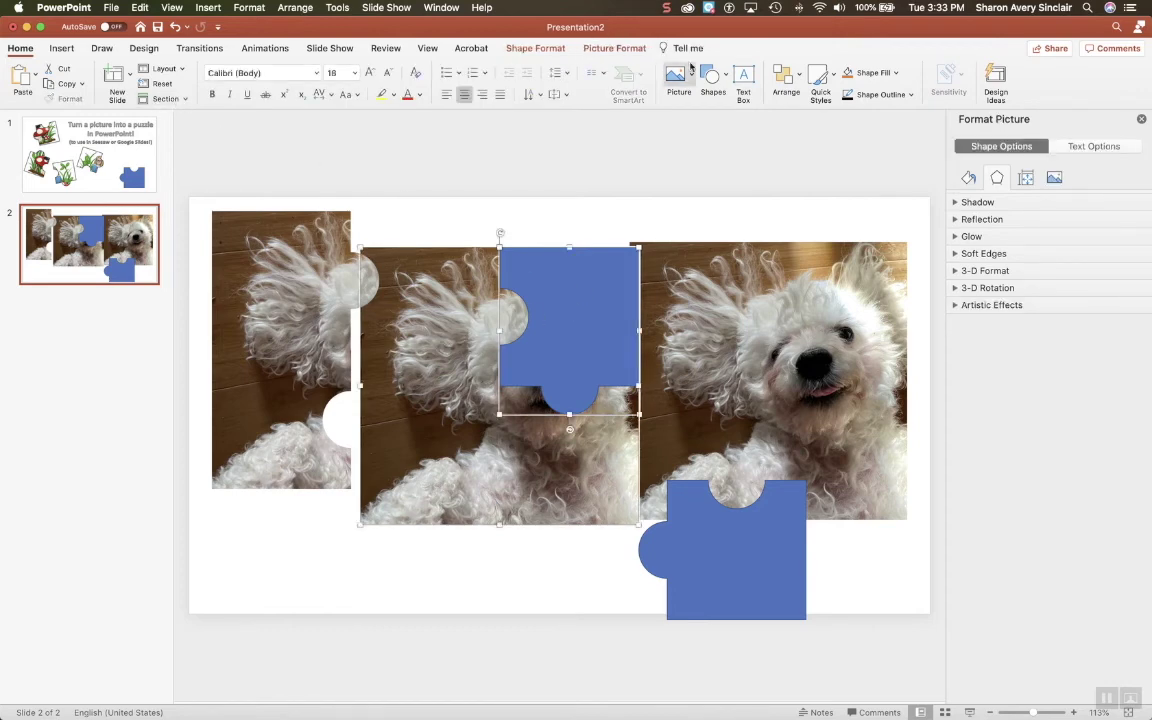
{"action": "left_click", "coordinate": [533, 47]}
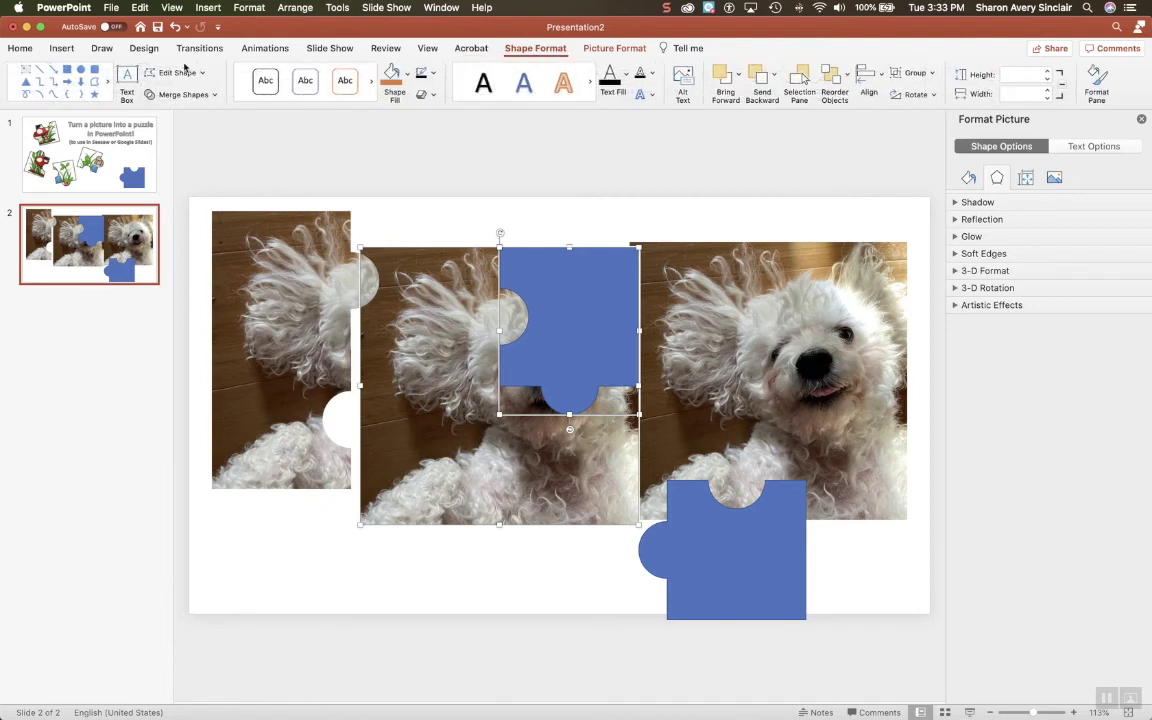
{"action": "left_click", "coordinate": [205, 97]}
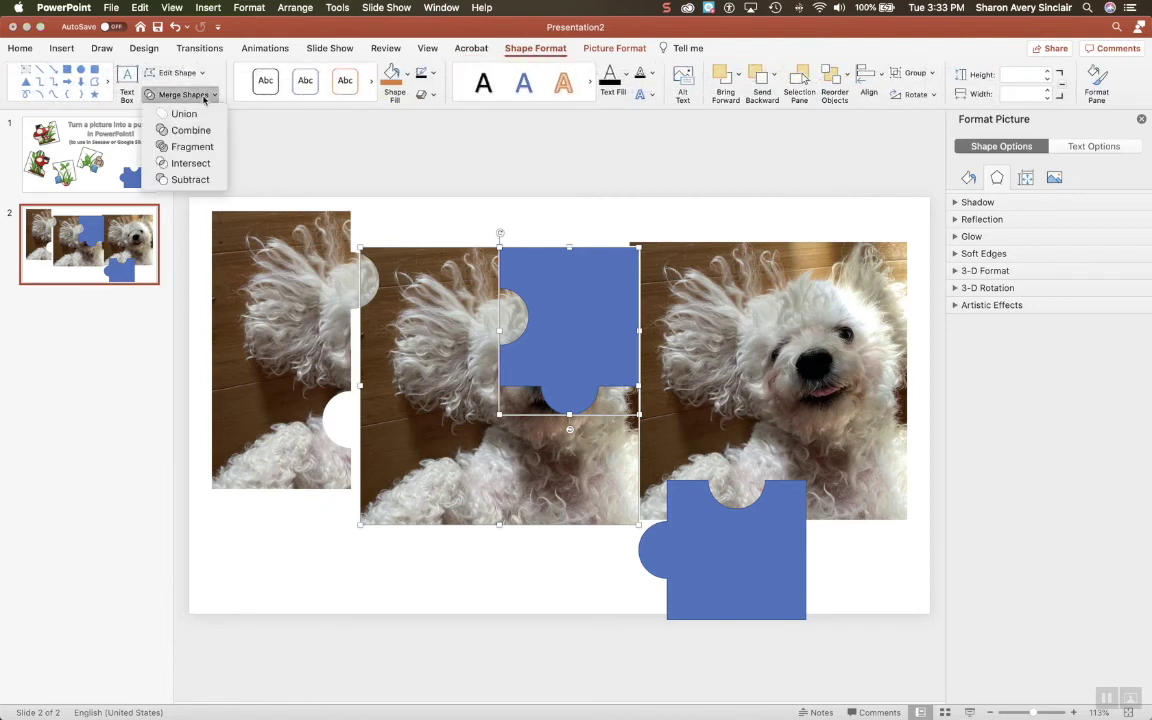
{"action": "left_click", "coordinate": [182, 163]}
{"action": "left_click_drag", "start_coordinate": [502, 300], "coordinate": [410, 266]}
Align the last puzzle shape over the remaining photo copy's lower-right corner and intersect the photo with it.
{"action": "left_click_drag", "start_coordinate": [733, 545], "coordinate": [830, 443]}
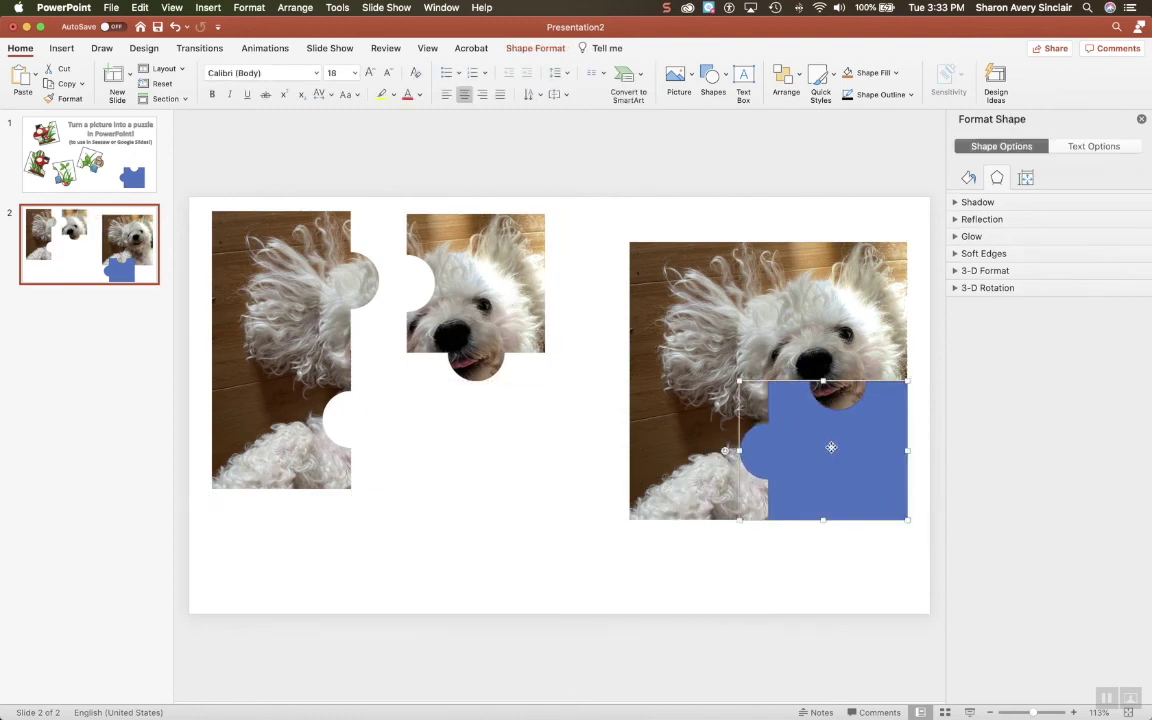
{"action": "left_click", "coordinate": [820, 365]}
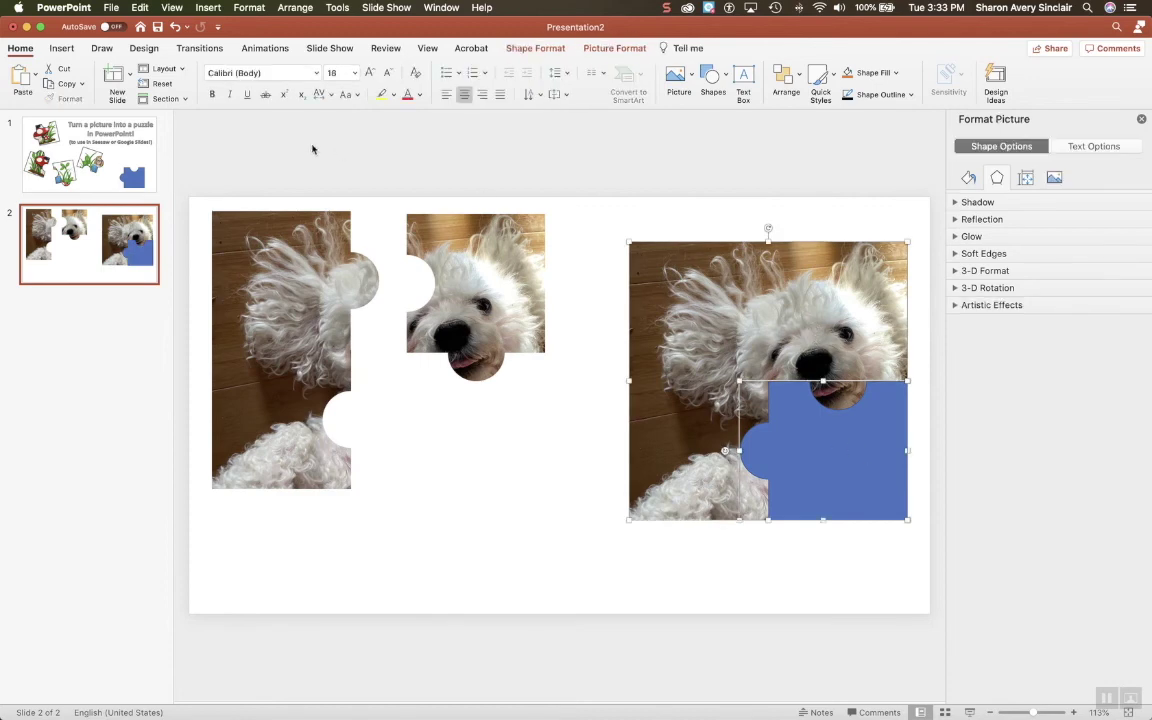
{"action": "left_click", "coordinate": [536, 48]}
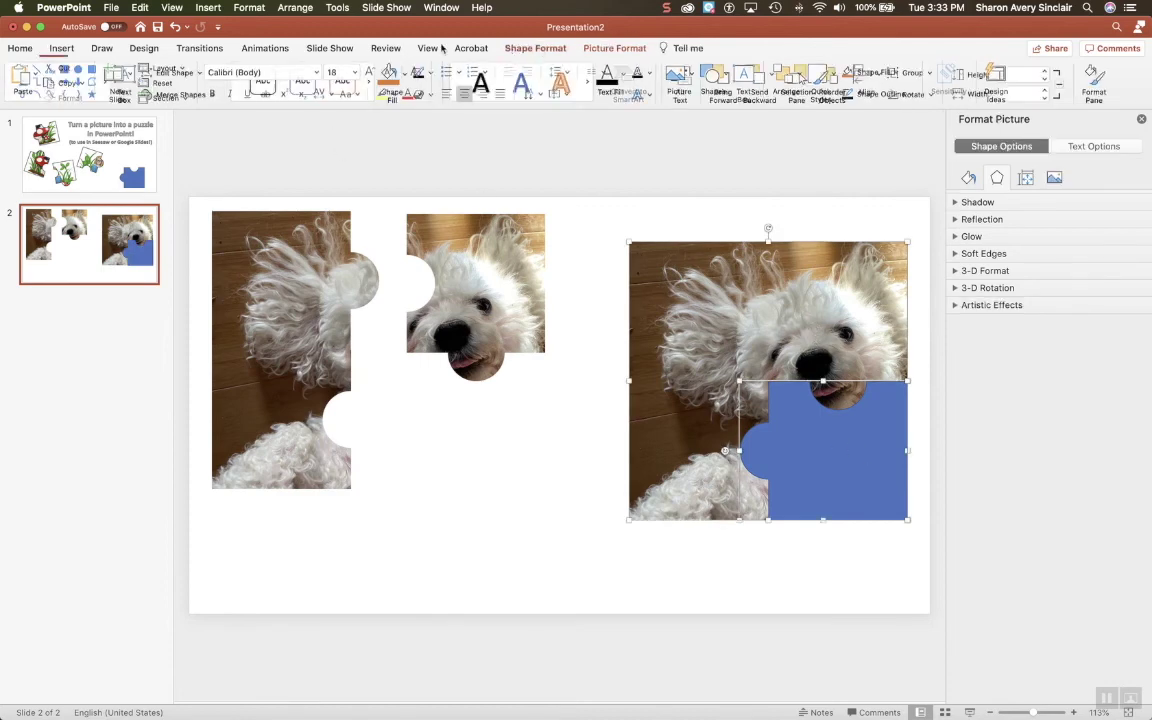
{"action": "left_click", "coordinate": [212, 95]}
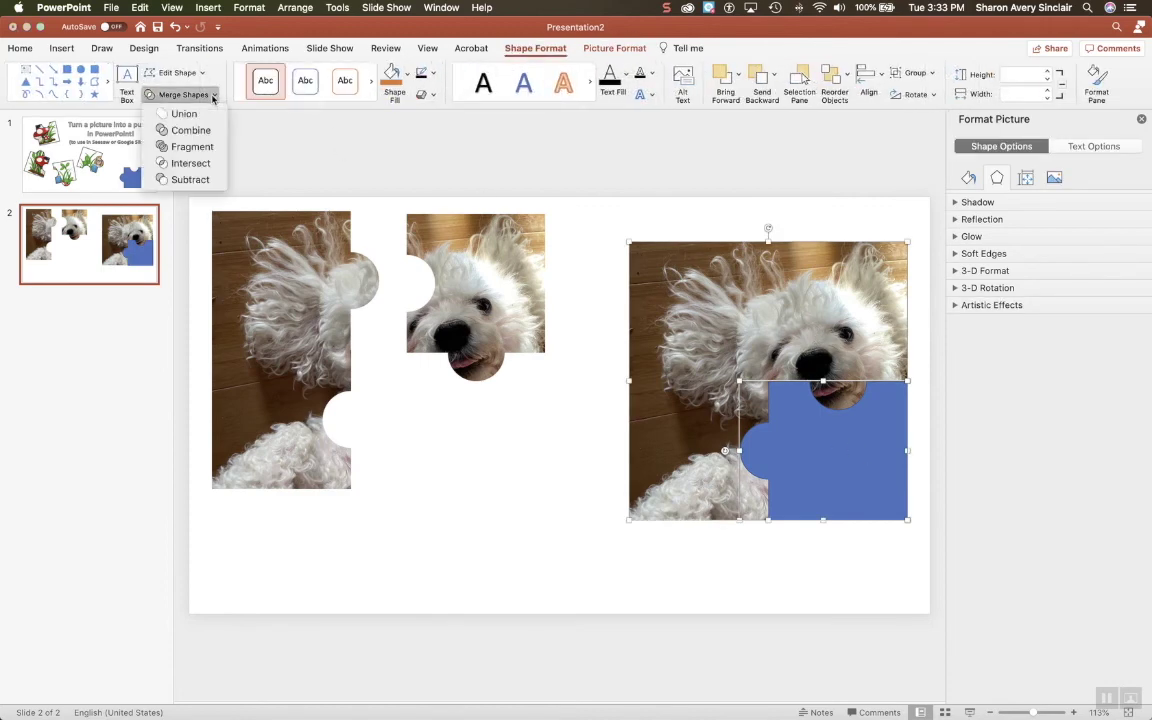
{"action": "left_click", "coordinate": [196, 165]}
Place the last picture piece below the dog's face piece, and shift the upper-right and lower-left pieces to separate all four.
{"action": "left_click_drag", "start_coordinate": [744, 470], "coordinate": [410, 473]}
{"action": "mouse_move", "coordinate": [486, 282]}
{"action": "left_mouse_down"}
{"action": "mouse_move", "coordinate": [490, 305]}
{"action": "mouse_move", "coordinate": [496, 268]}
{"action": "left_mouse_up"}
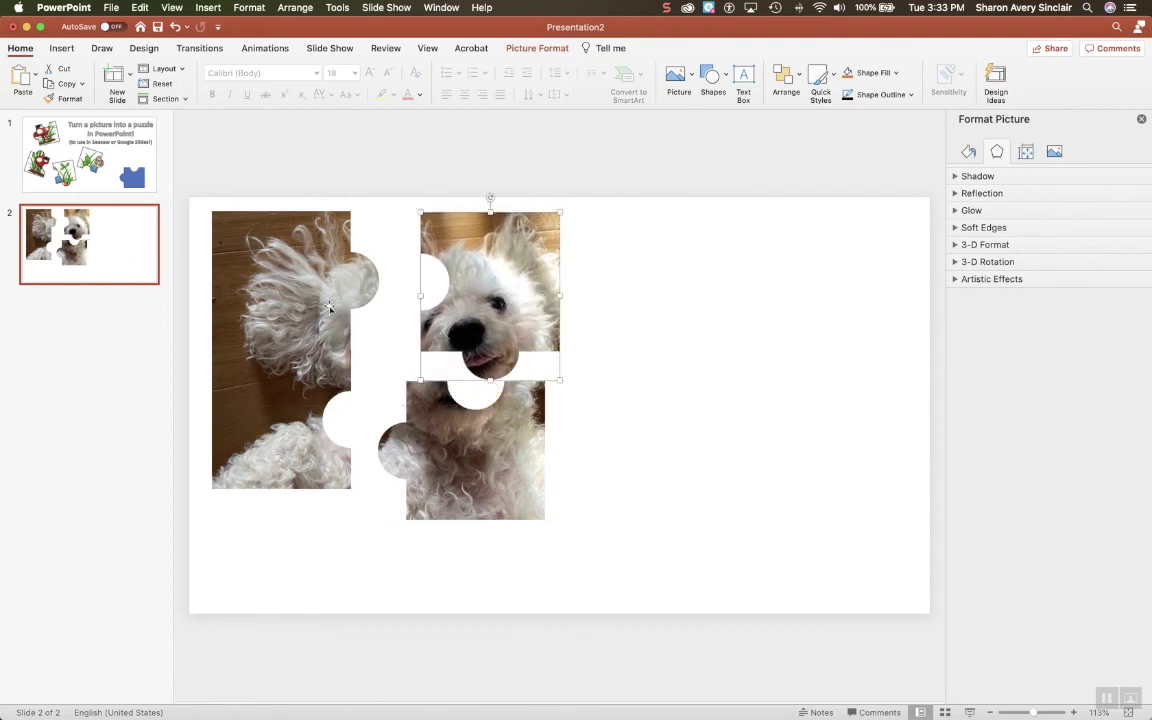
{"action": "left_click_drag", "start_coordinate": [266, 385], "coordinate": [266, 427]}
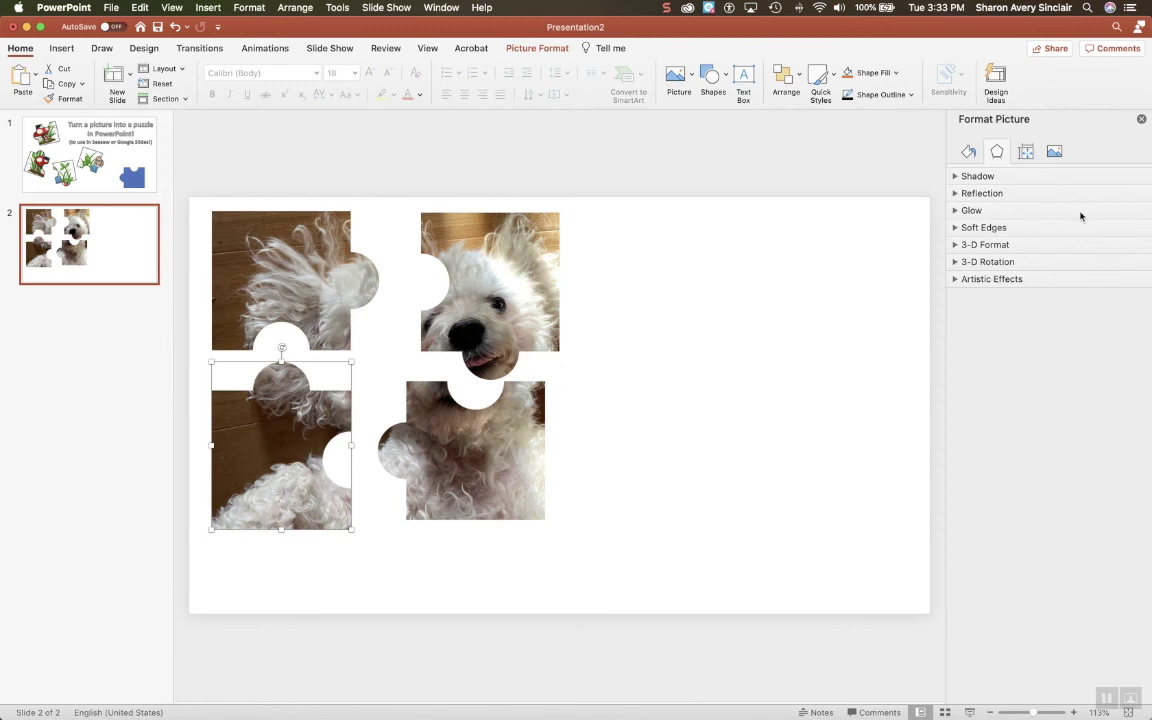
Apply a shadow preset with 60% transparency, 4 pt blur, 45° angle and 3 pt distance to all four picture pieces.
{"action": "left_click", "coordinate": [978, 176]}
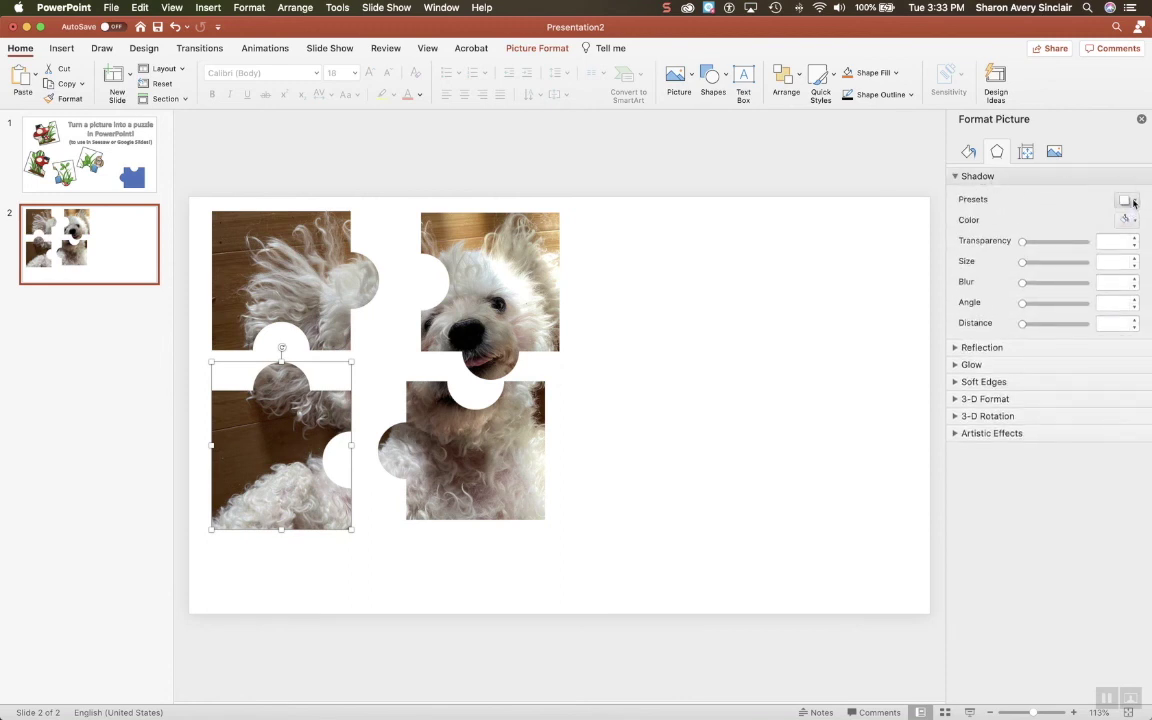
{"action": "left_click", "coordinate": [1130, 201]}
{"action": "left_click", "coordinate": [611, 304]}
{"action": "left_click", "coordinate": [443, 458]}
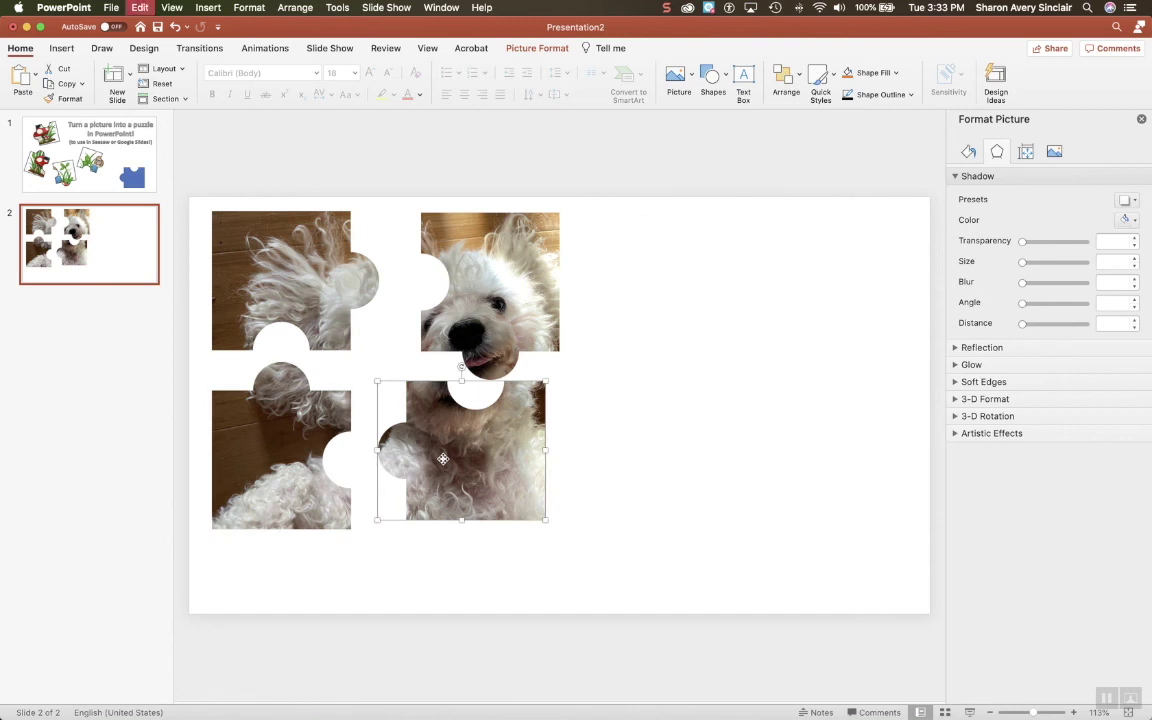
{"action": "key", "text": "super+a"}
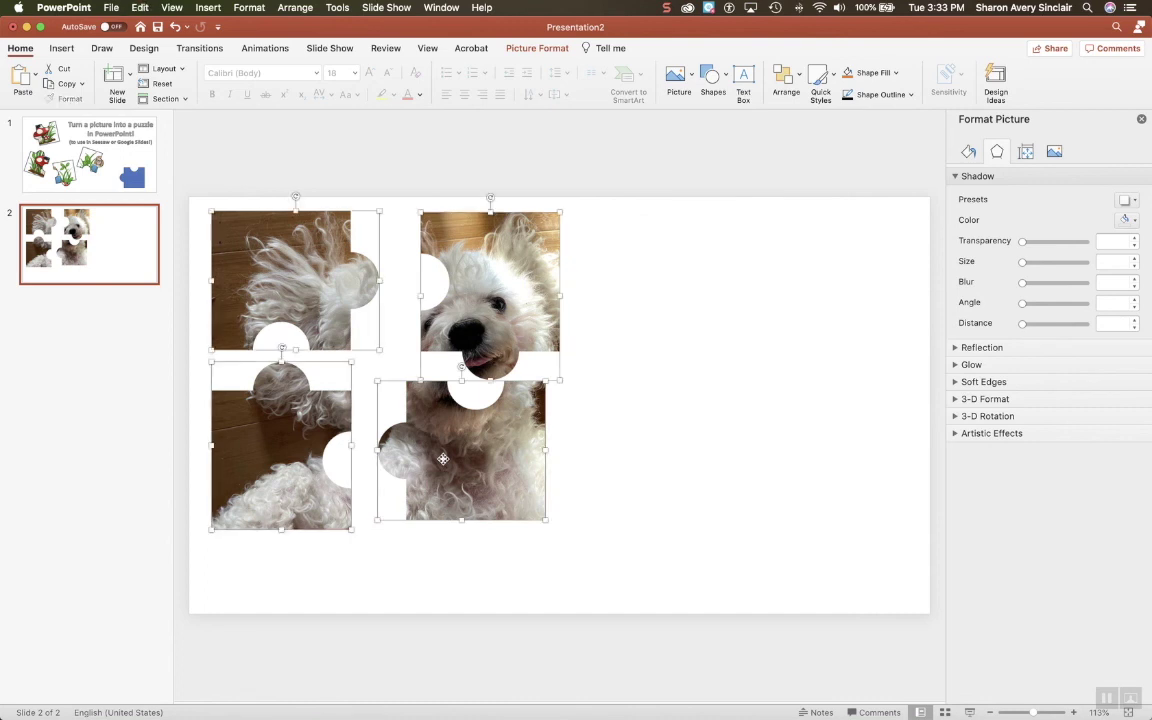
{"action": "left_click", "coordinate": [1130, 201]}
{"action": "left_click", "coordinate": [1028, 312]}
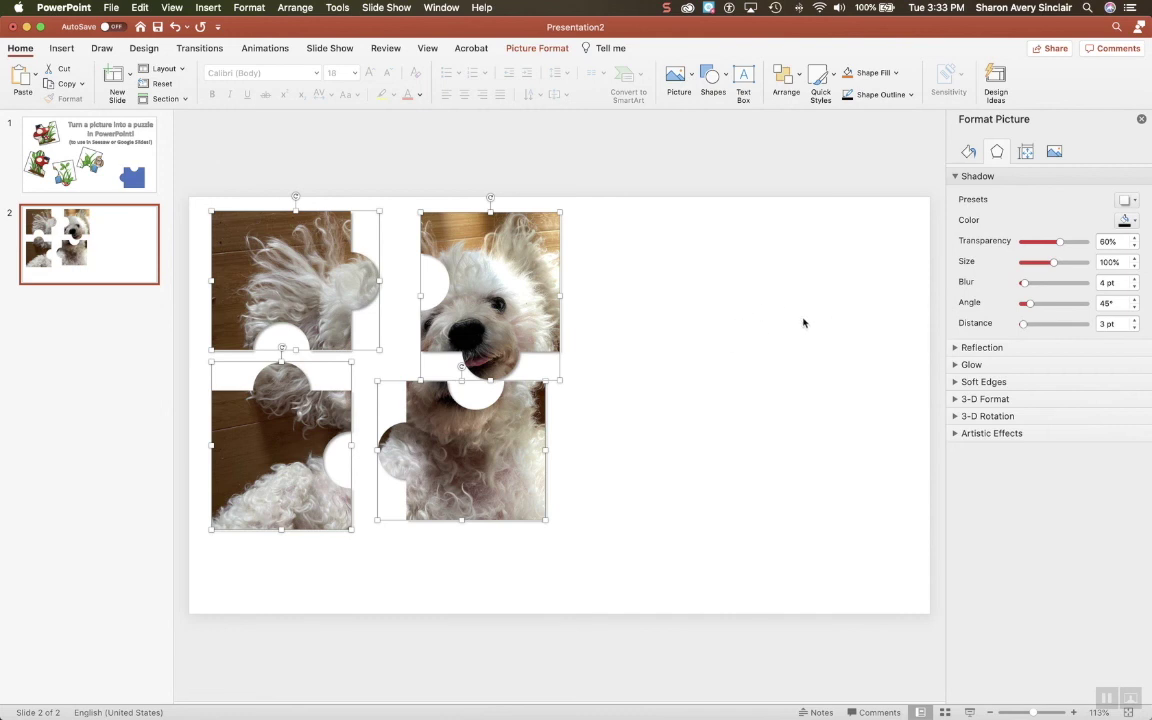
Give all four picture pieces a black outline and deselect them.
{"action": "left_click", "coordinate": [910, 96]}
{"action": "left_click", "coordinate": [868, 156]}
{"action": "left_click", "coordinate": [683, 355]}
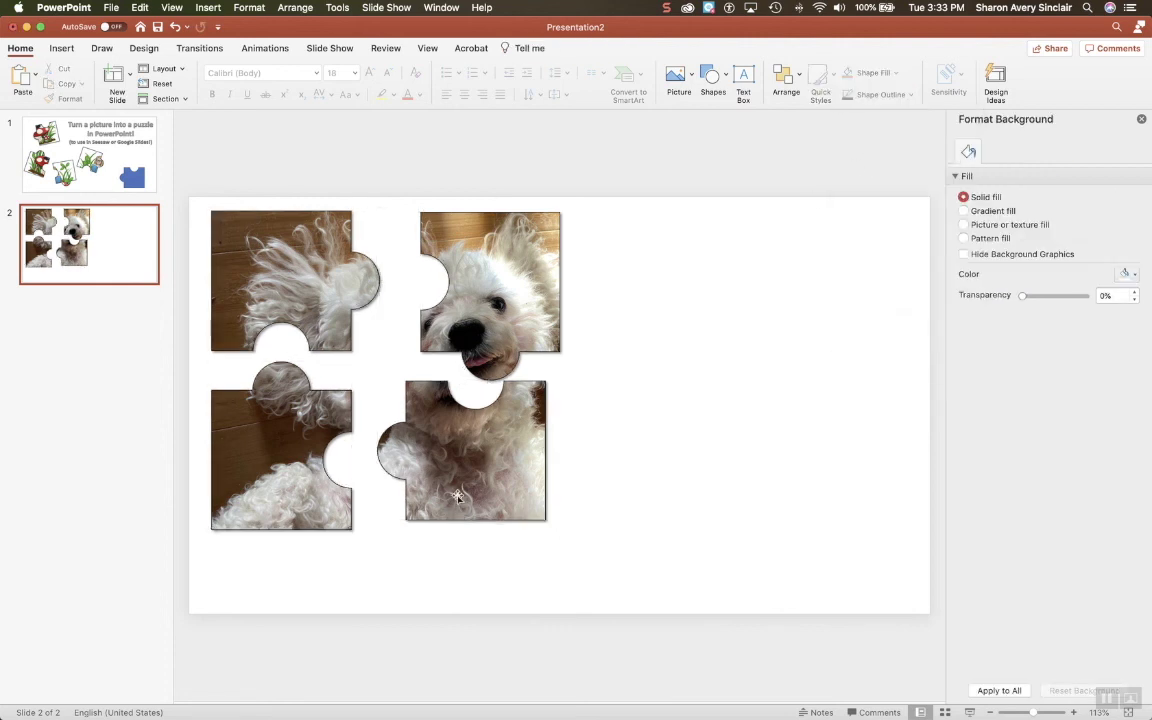
Move the lower-right picture piece farther from the others, try rotating it clockwise, and undo only the rotation.
{"action": "left_click_drag", "start_coordinate": [456, 495], "coordinate": [510, 519]}
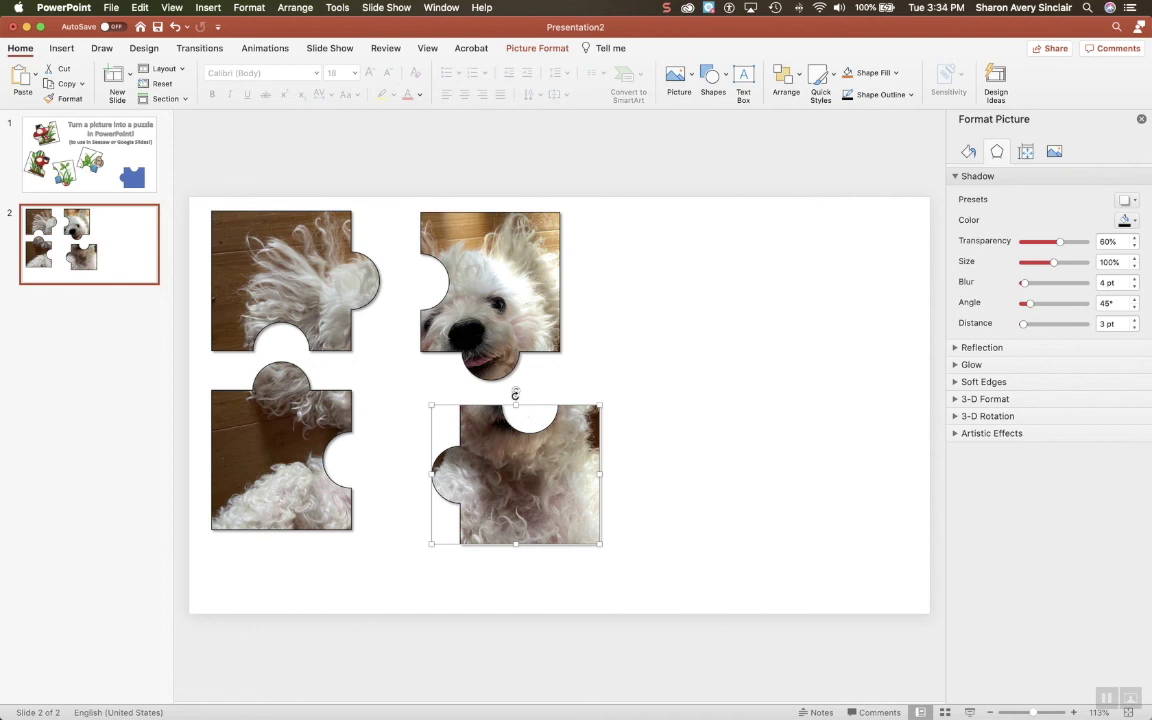
{"action": "left_click_drag", "start_coordinate": [515, 392], "coordinate": [548, 396]}
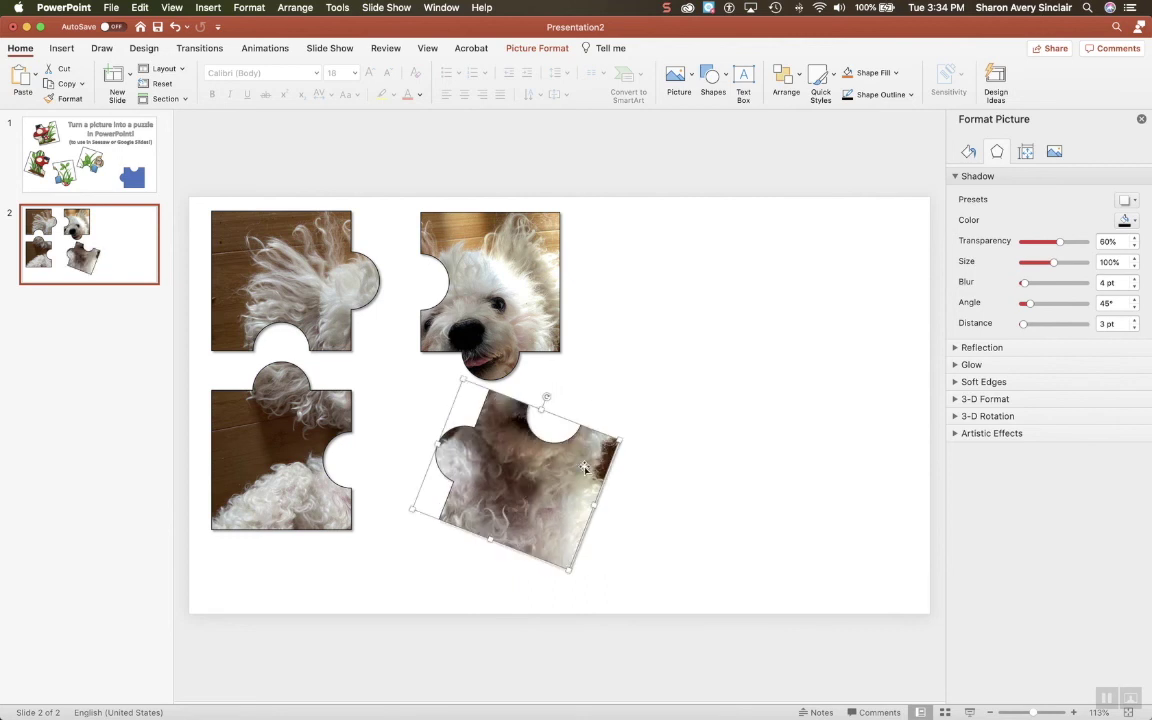
{"action": "key", "text": "super+z"}
{"action": "left_click", "coordinate": [768, 418]}
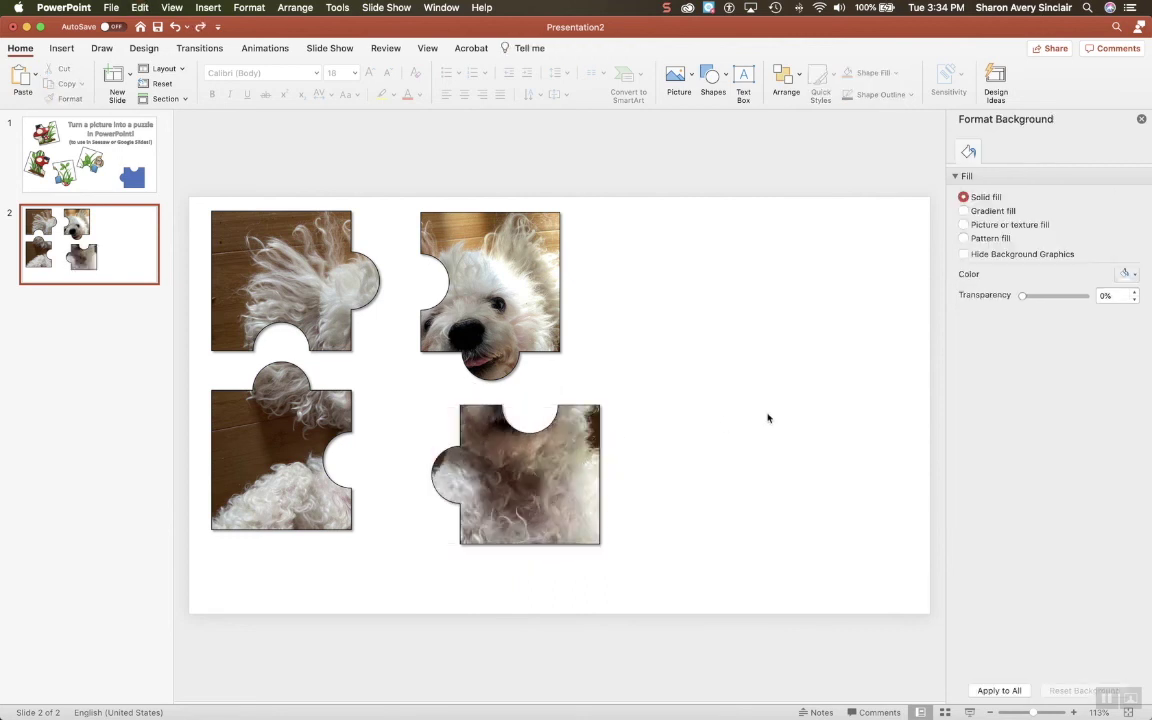